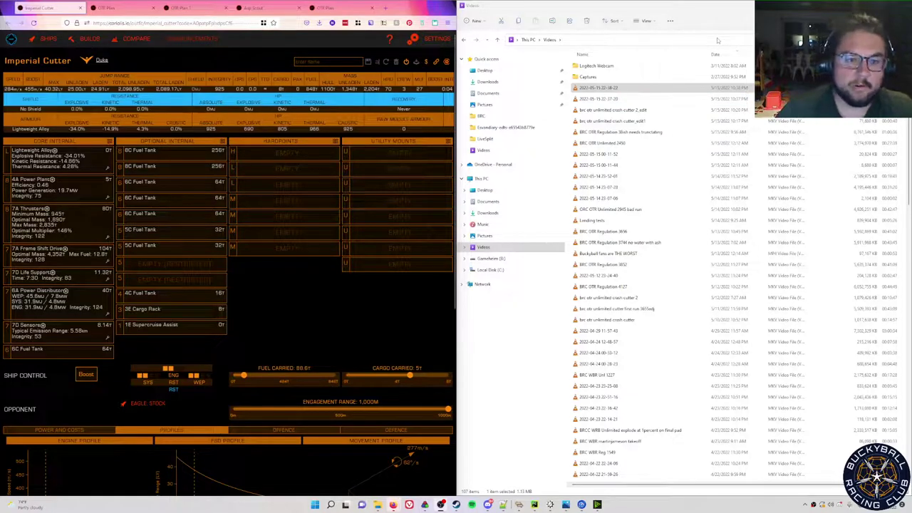
Switch to the On The Rocks forum thread and read the course, distance chart, entry classes and Equaliser time adjustments.
key(super+Tab)
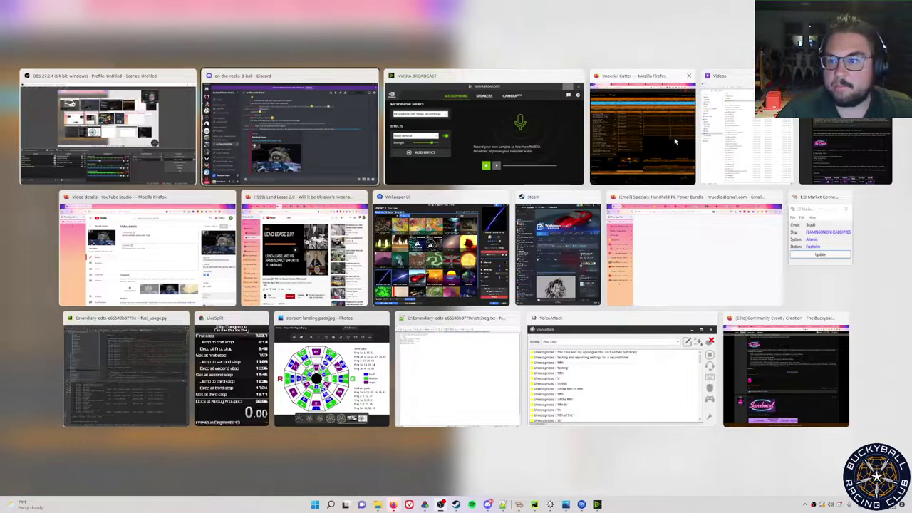
click(864, 141)
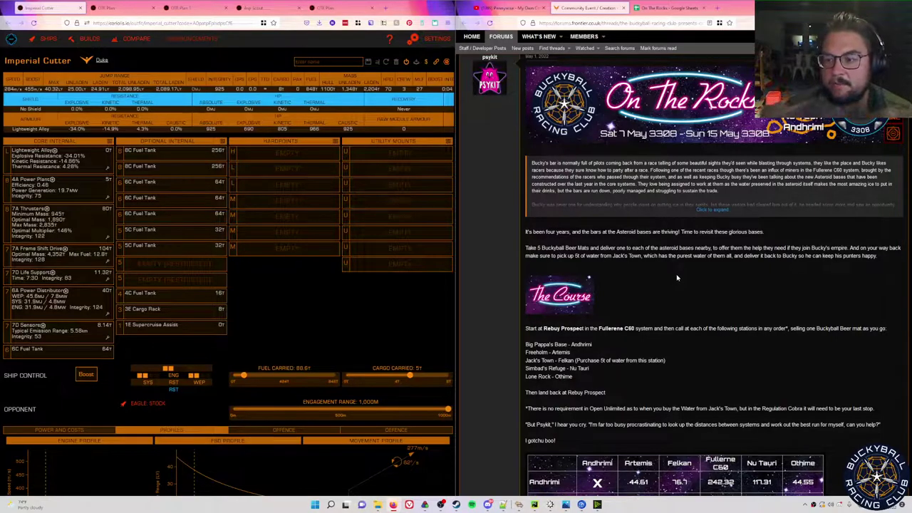
scroll(717, 274, down, 1)
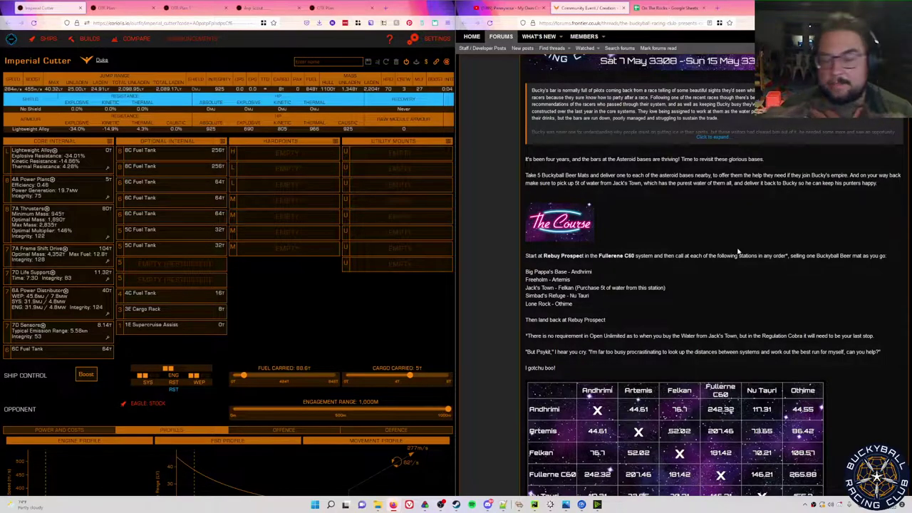
scroll(730, 283, down, 2)
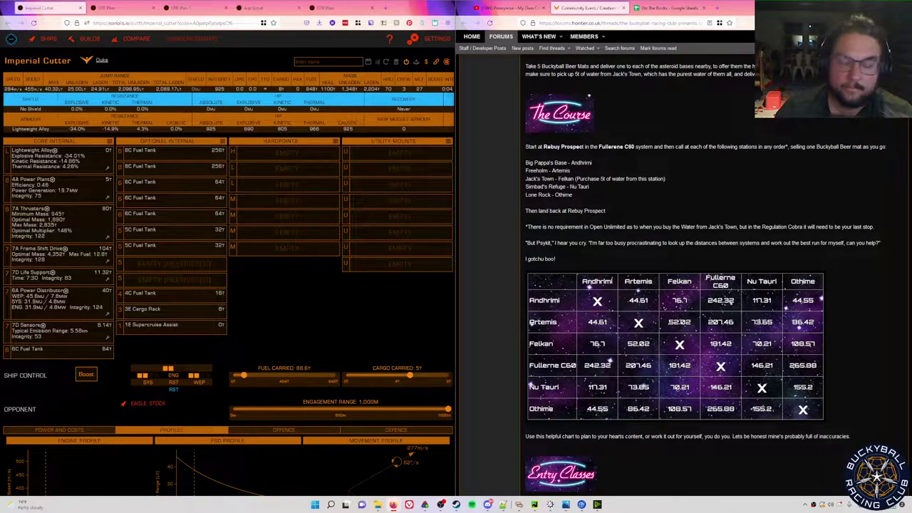
scroll(748, 242, down, 2)
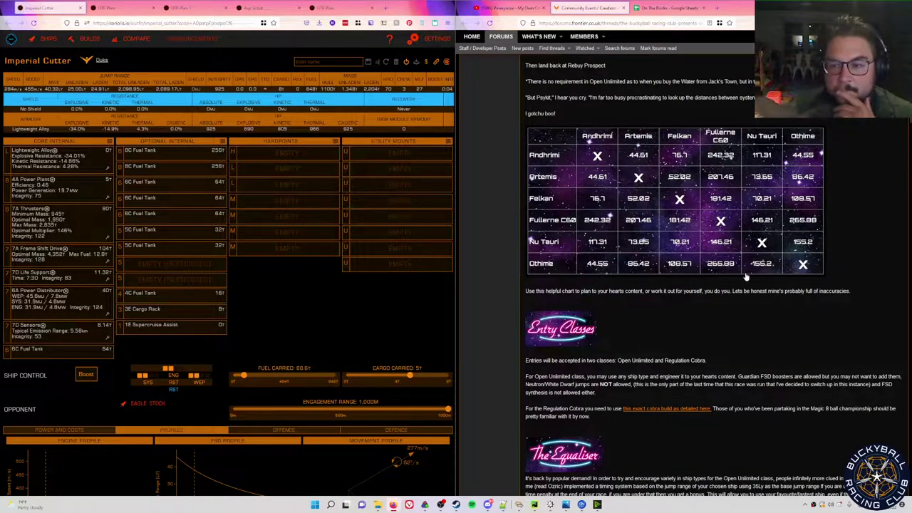
scroll(714, 285, down, 2)
scroll(714, 286, down, 2)
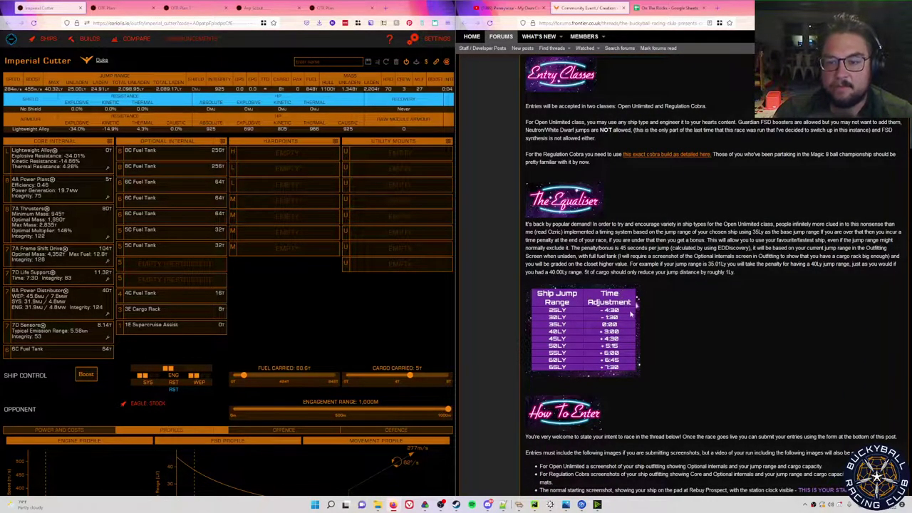
scroll(633, 288, down, 2)
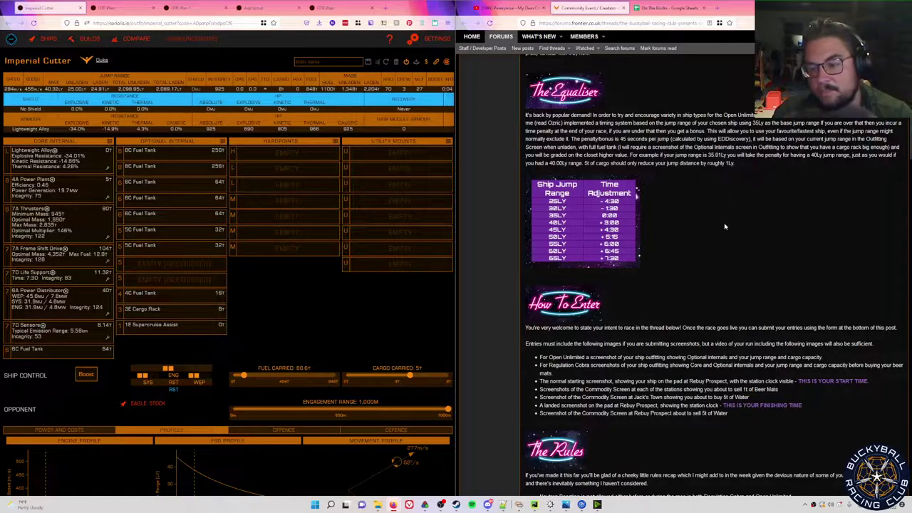
scroll(735, 266, down, 1)
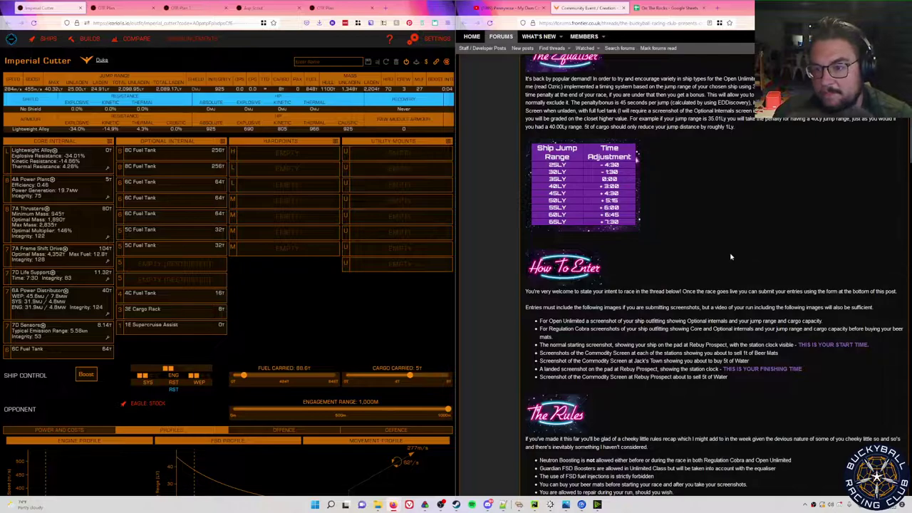
scroll(735, 248, up, 1)
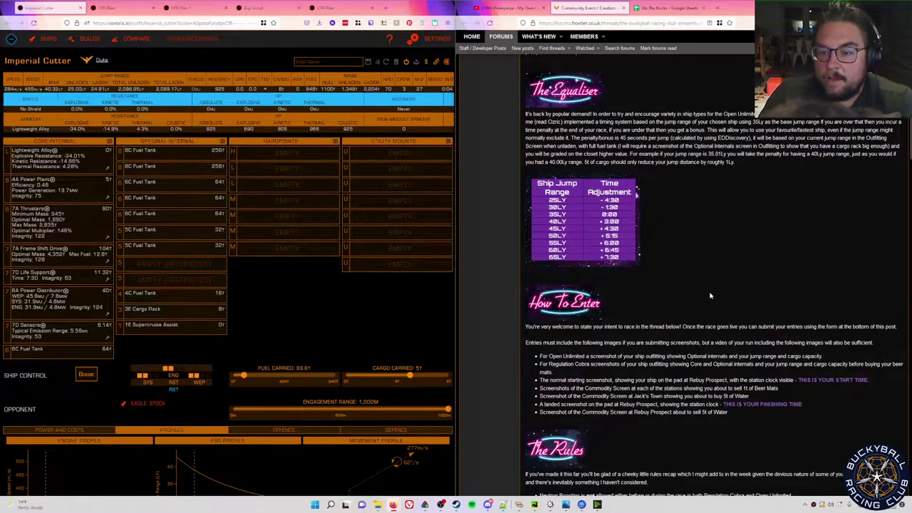
Review the race rules and entry requirements in the forum post, rechecking the course, distance chart and Equaliser section.
scroll(711, 296, down, 3)
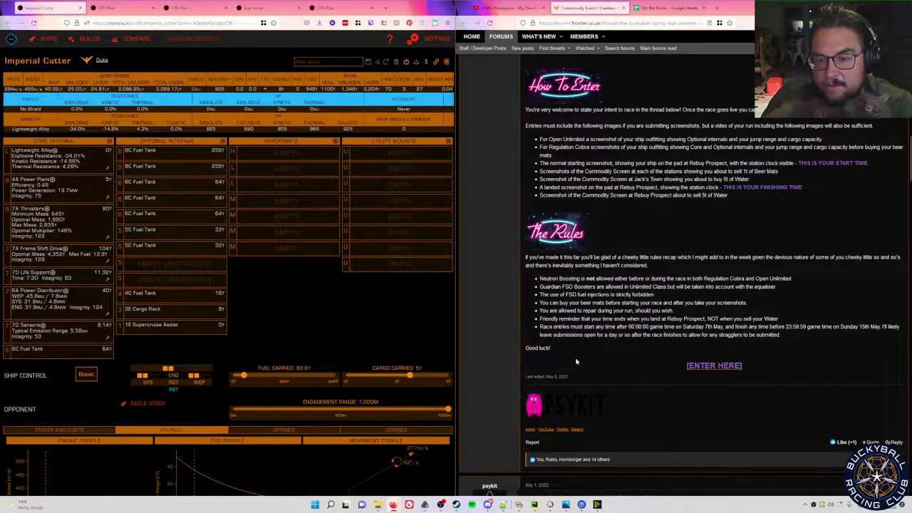
scroll(667, 301, up, 4)
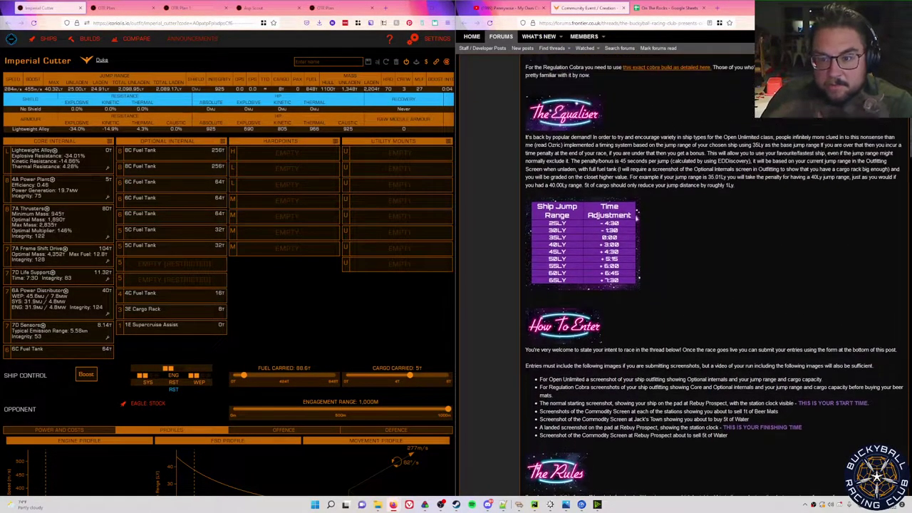
scroll(637, 222, up, 7)
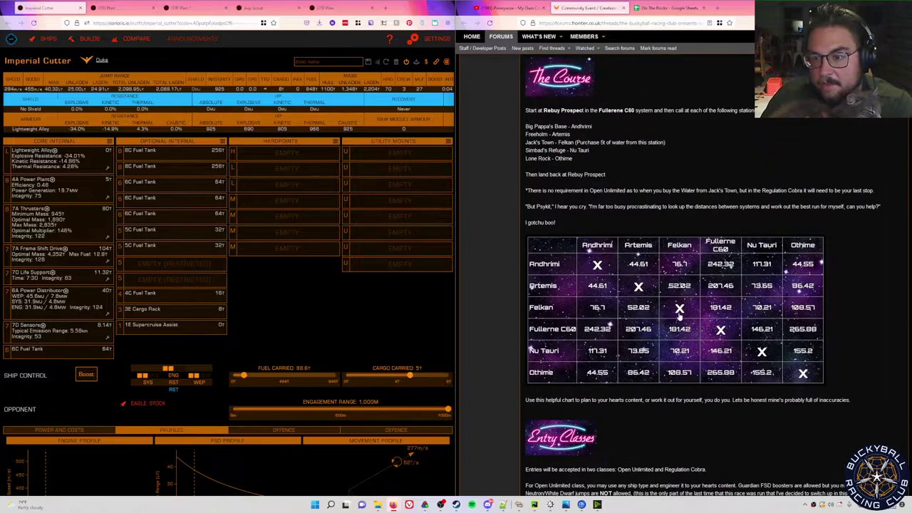
scroll(680, 317, up, 5)
scroll(671, 306, down, 3)
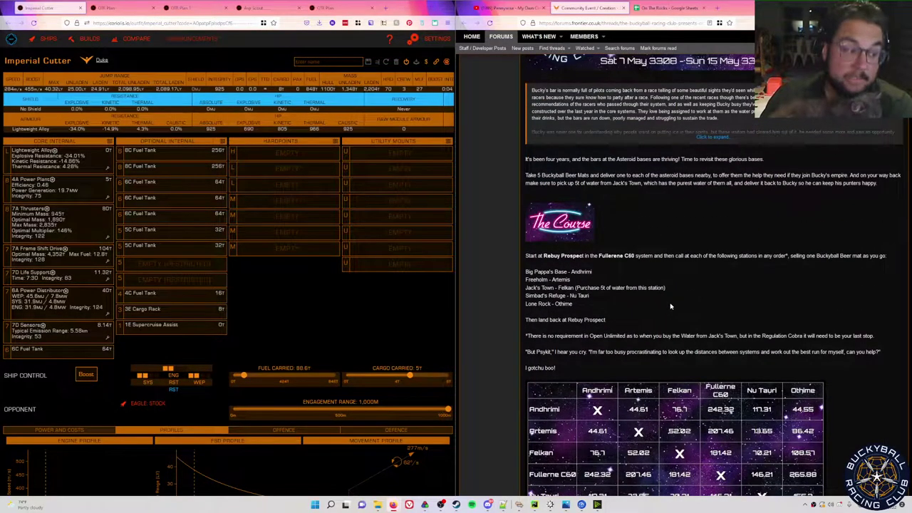
scroll(671, 306, down, 5)
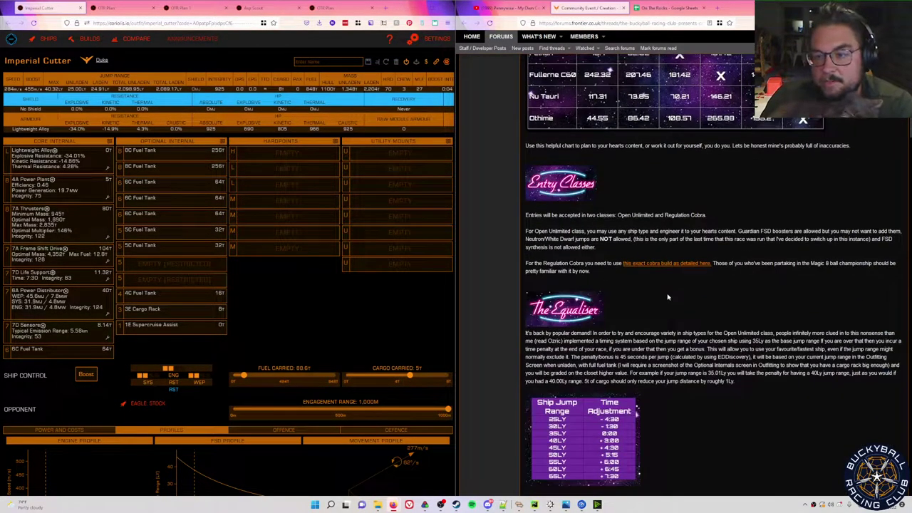
scroll(643, 248, down, 3)
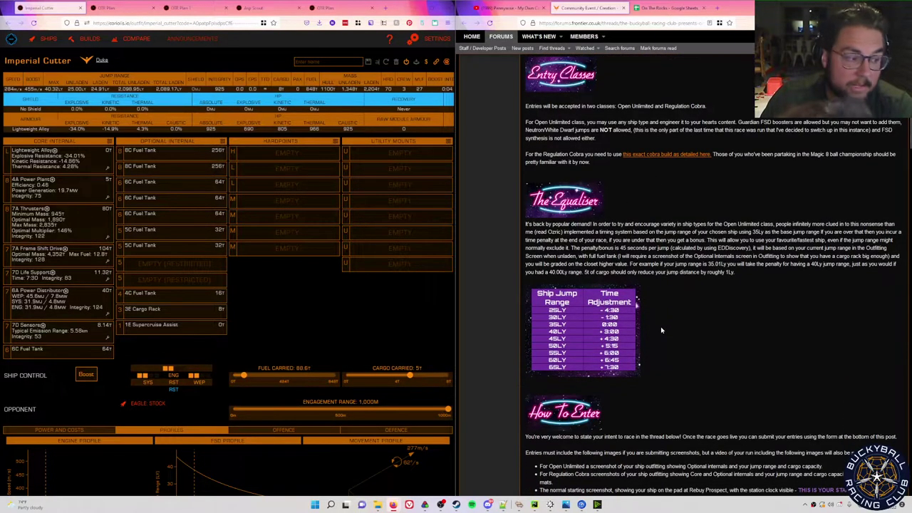
scroll(661, 326, down, 3)
scroll(663, 352, down, 3)
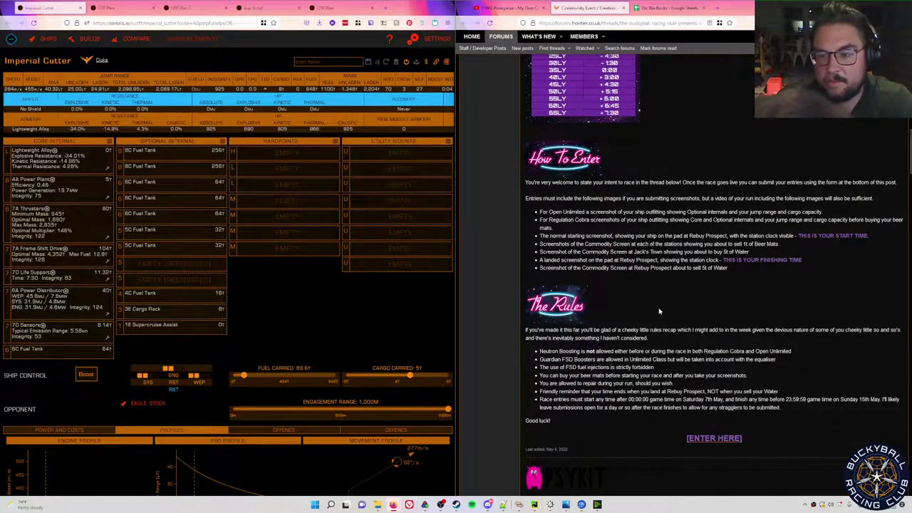
scroll(660, 312, up, 3)
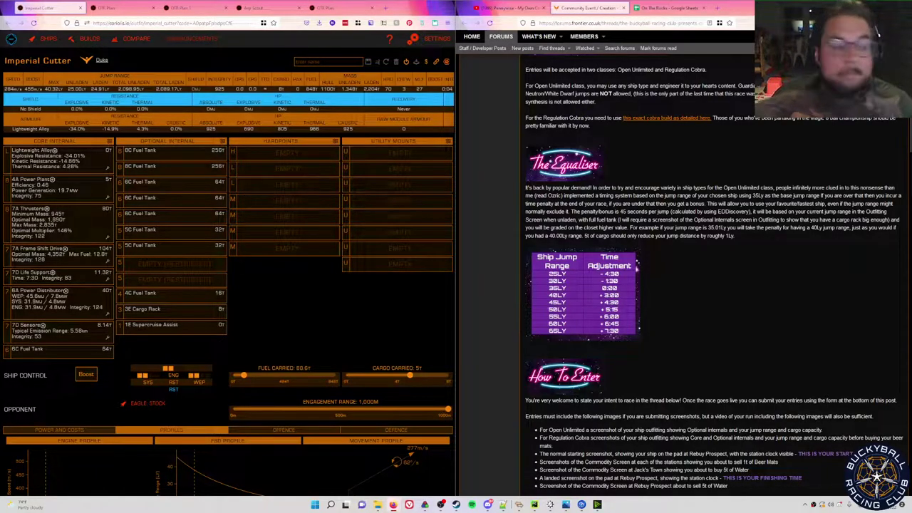
Highlight the "full fuel tank" condition in the Equaliser paragraph, clearing the text selection at the end.
double_click(816, 212)
click(637, 265)
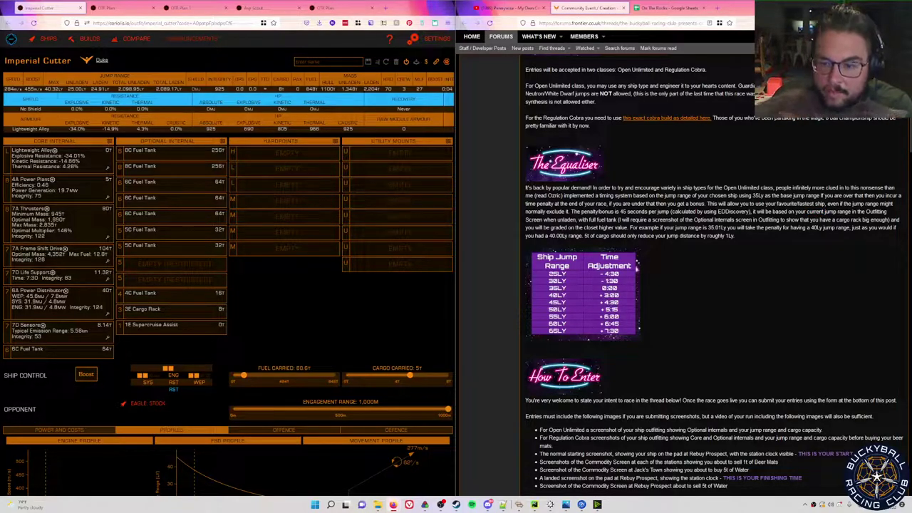
drag(588, 220, 619, 220)
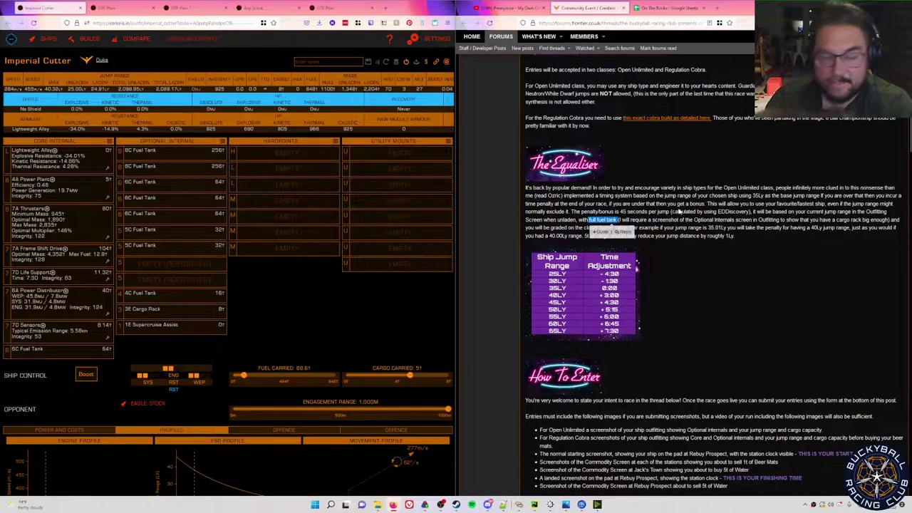
drag(677, 220, 675, 221)
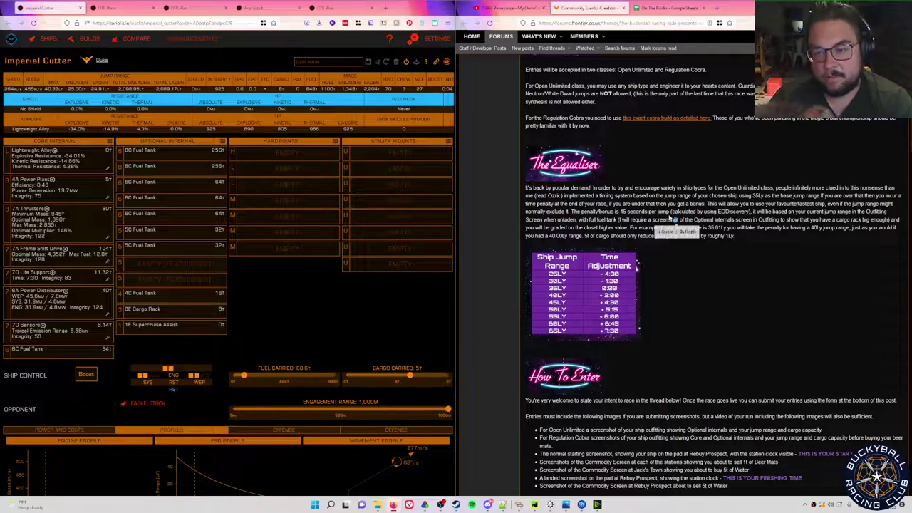
click(677, 220)
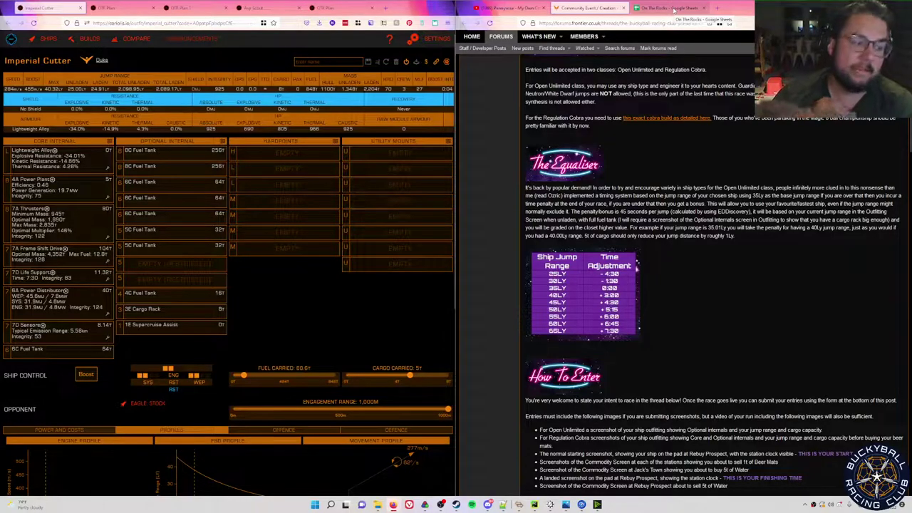
Switch to the On The Rocks spreadsheet and bring up the start of the Jump Comparisons sheet.
click(674, 9)
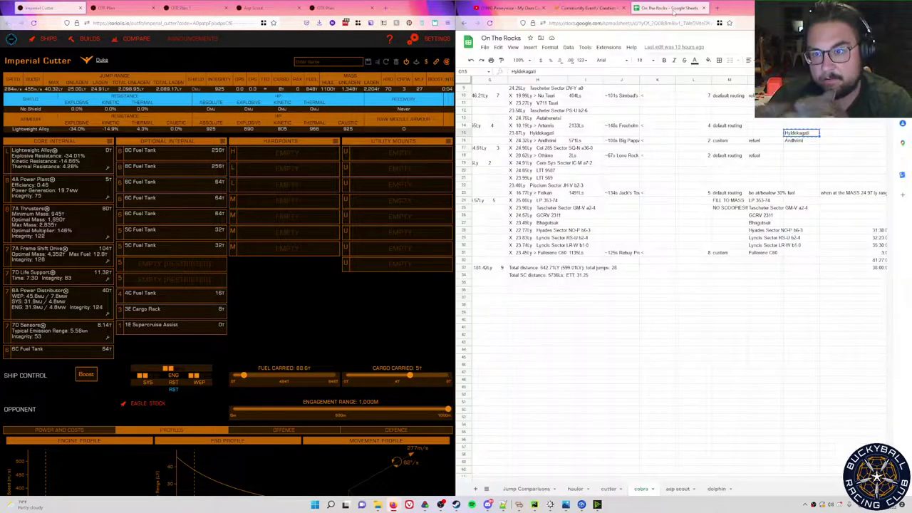
click(534, 489)
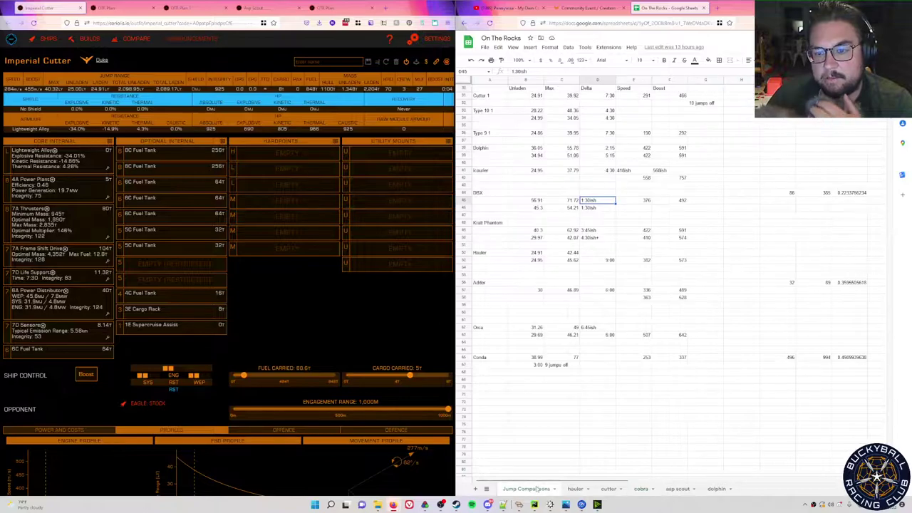
scroll(547, 326, up, 10)
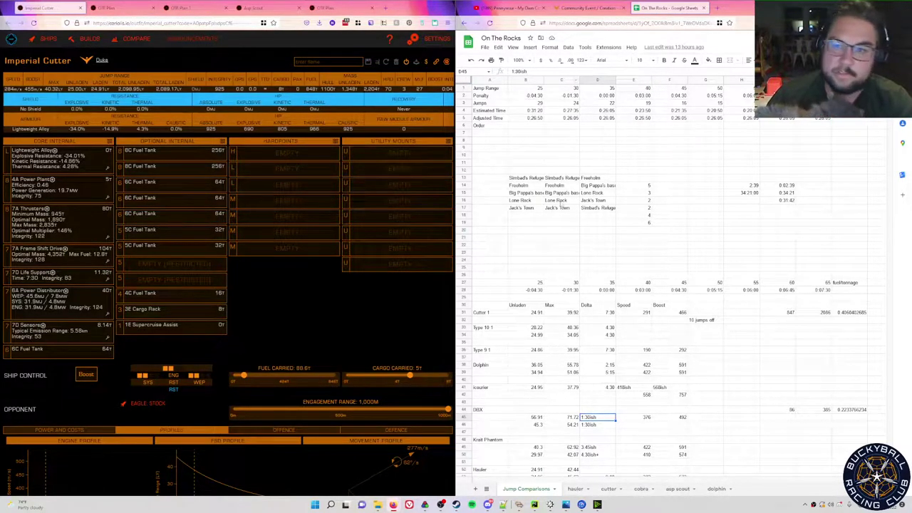
Compare the Adjusted Time cells across the jump ranges from column B to column J, finishing on the 30 ly column.
click(538, 120)
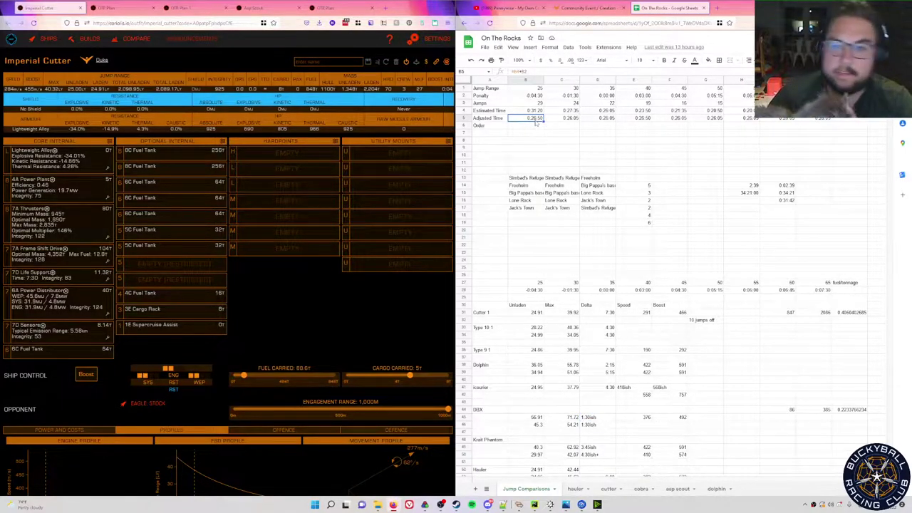
key(Right)
key(Right)
key(Right)
key(Right)
key(Right)
key(Right)
key(Right)
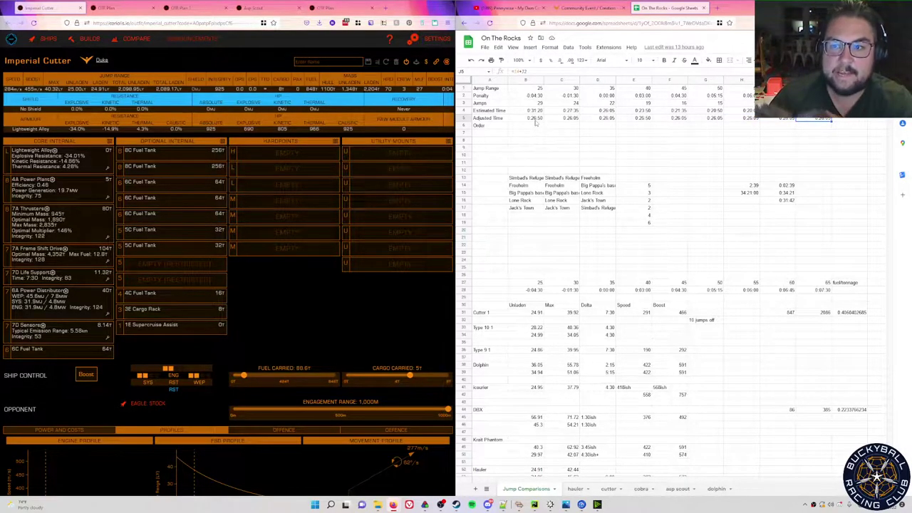
key(Left)
key(Left)
key(Left)
key(Left)
key(Left)
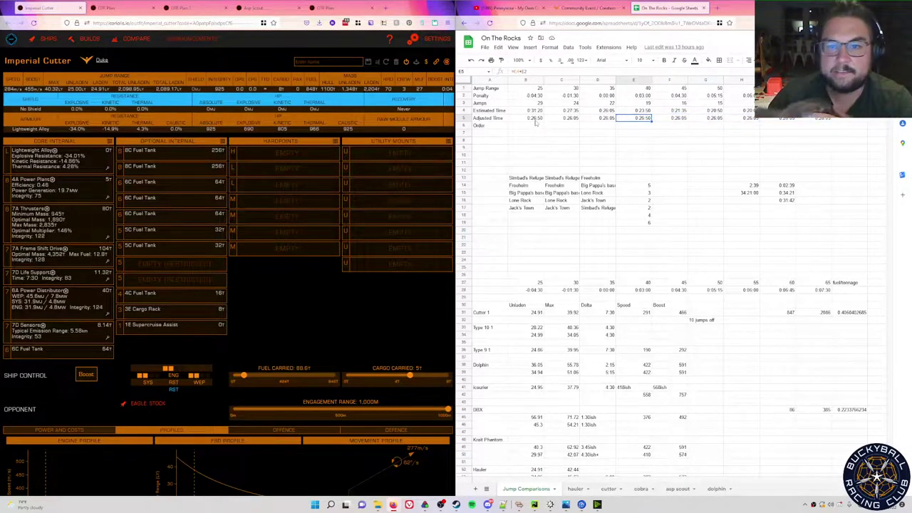
key(Left)
key(Left)
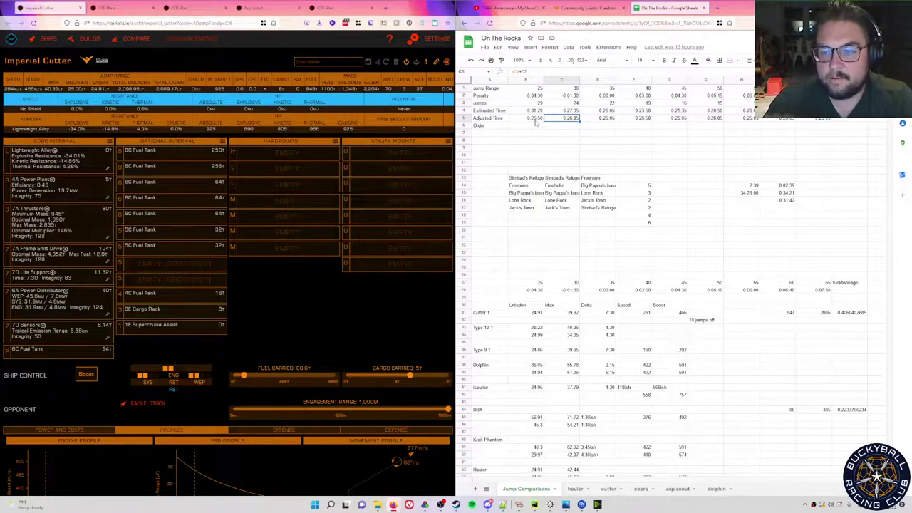
Go to the station route lists below the time estimates, selecting the Simbad's Refuge entry in cell C13.
key(Down)
key(Down)
key(Down)
key(Down)
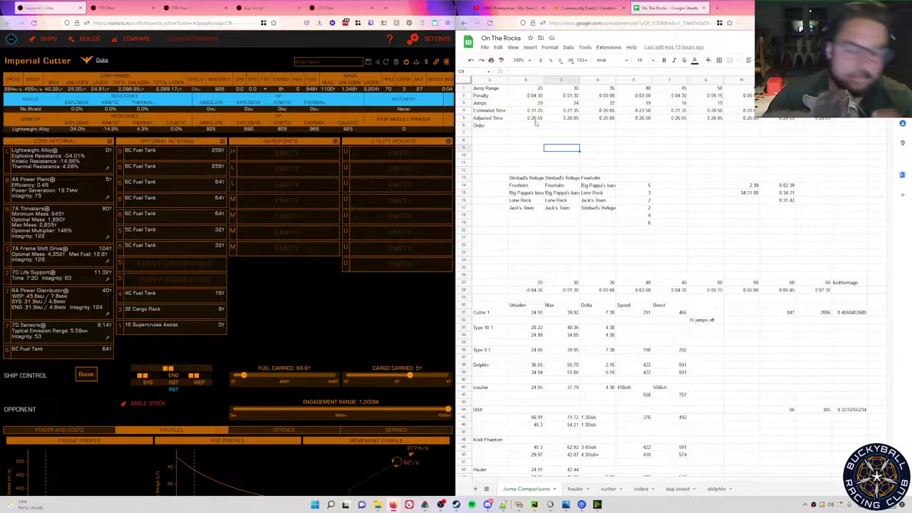
key(Down)
key(Down)
key(Down)
key(Down)
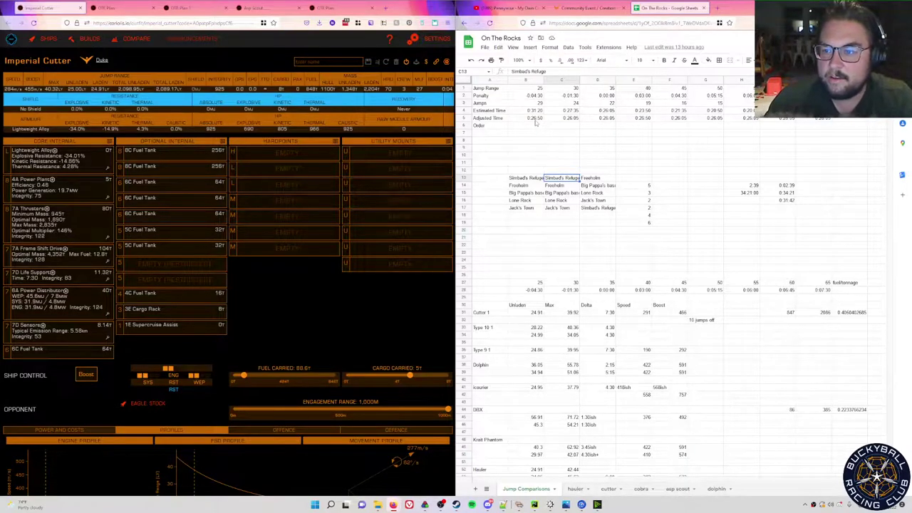
Examine the 25 ly time bonus and the Cutter 1 row's Unladen, Max and Delta values in the ship comparison table.
scroll(600, 200, down, 5)
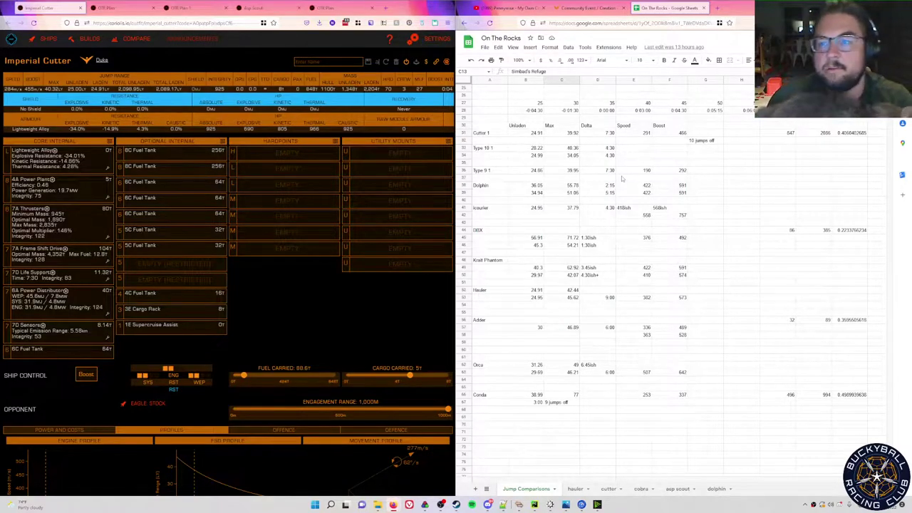
click(539, 111)
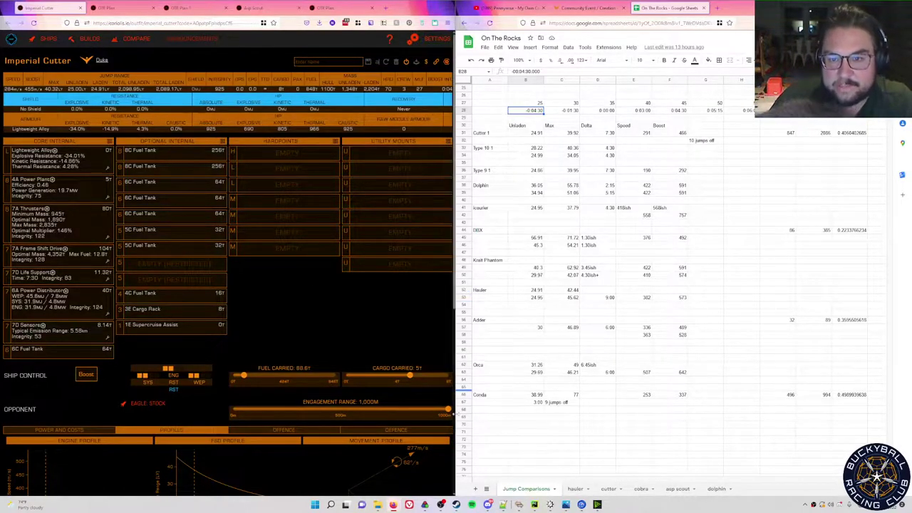
click(523, 134)
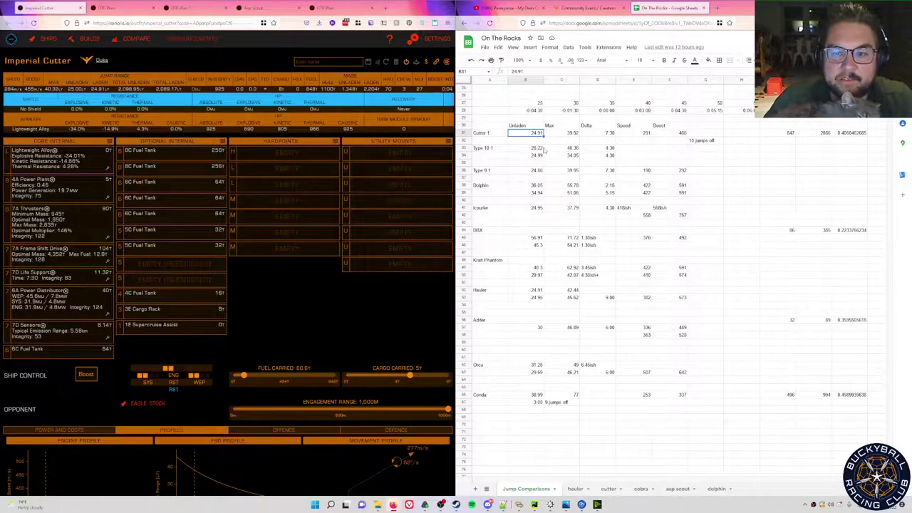
key(Right)
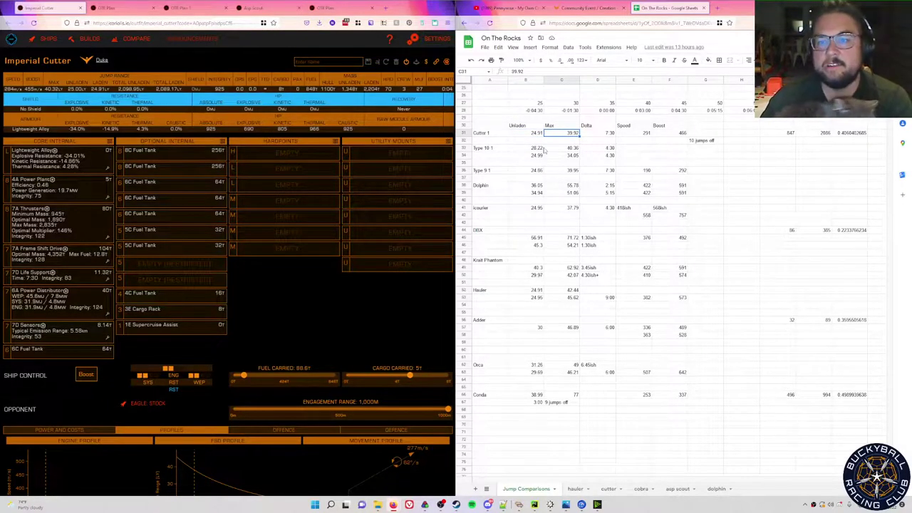
key(Right)
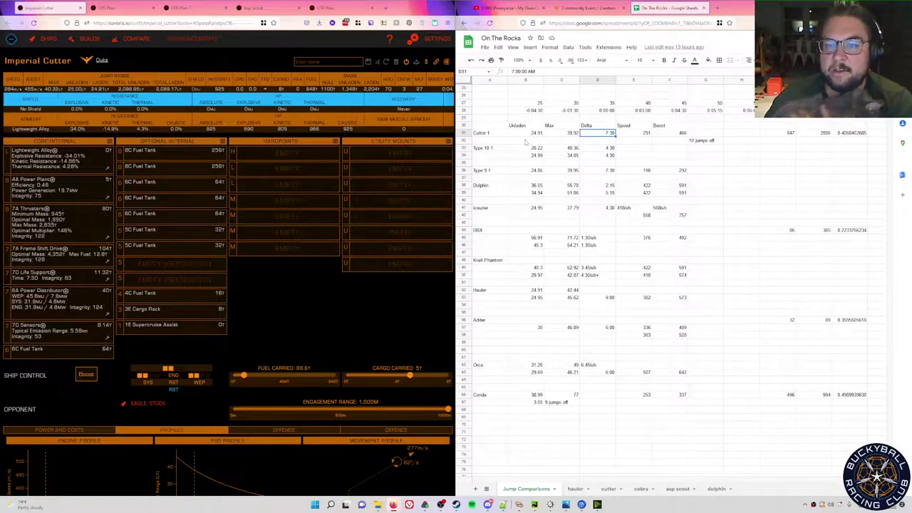
Examine the Cutter 1 row's Unladen, Max, Delta and ratio values against the 25 ly and 40 ly time estimates in row 28.
click(529, 134)
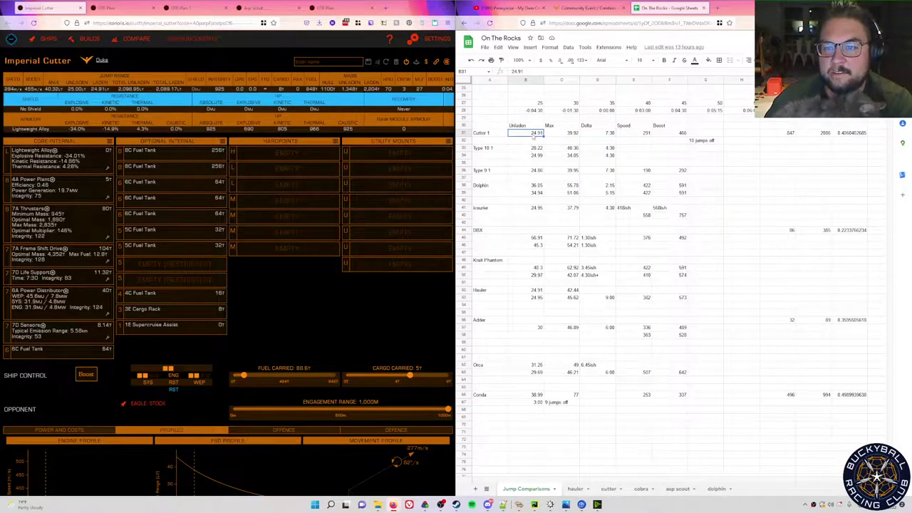
click(542, 112)
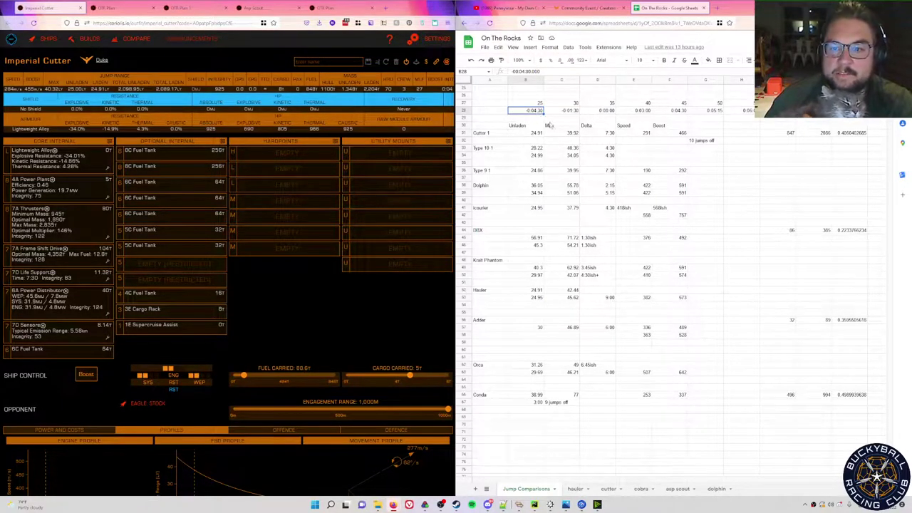
drag(570, 134, 570, 141)
click(649, 112)
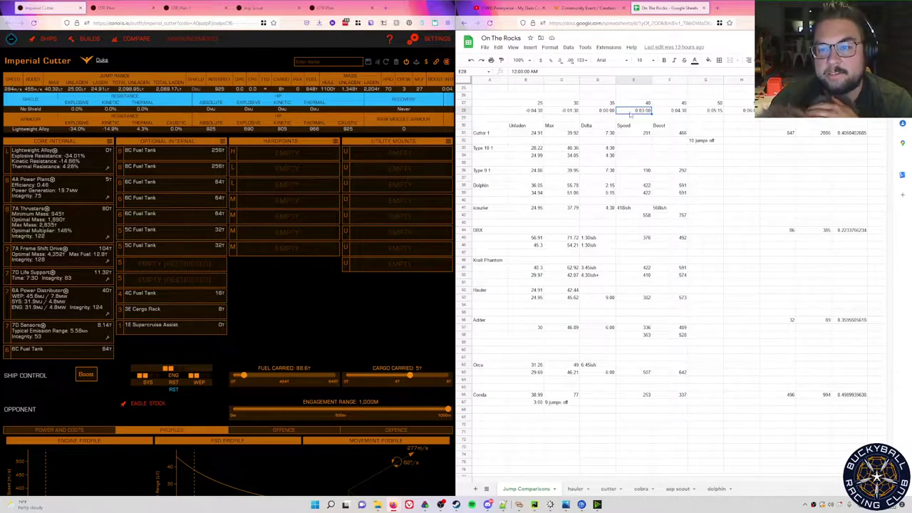
click(606, 134)
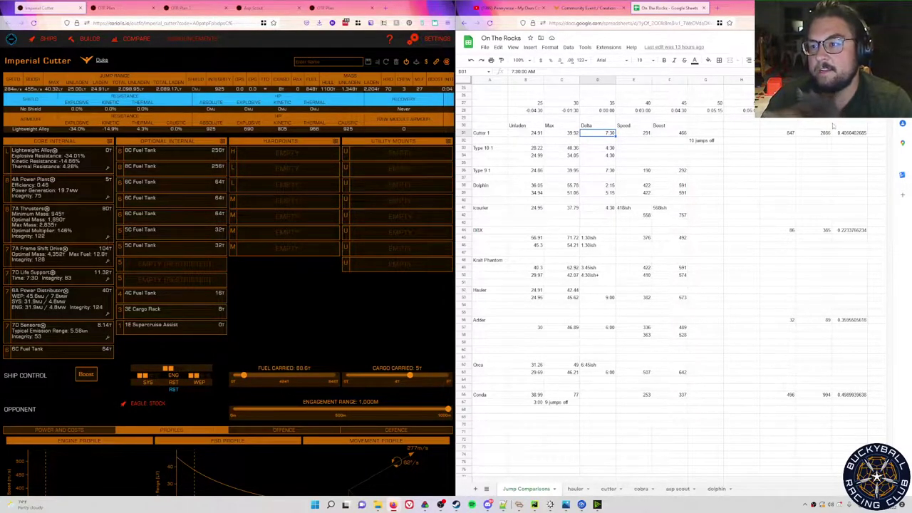
click(854, 134)
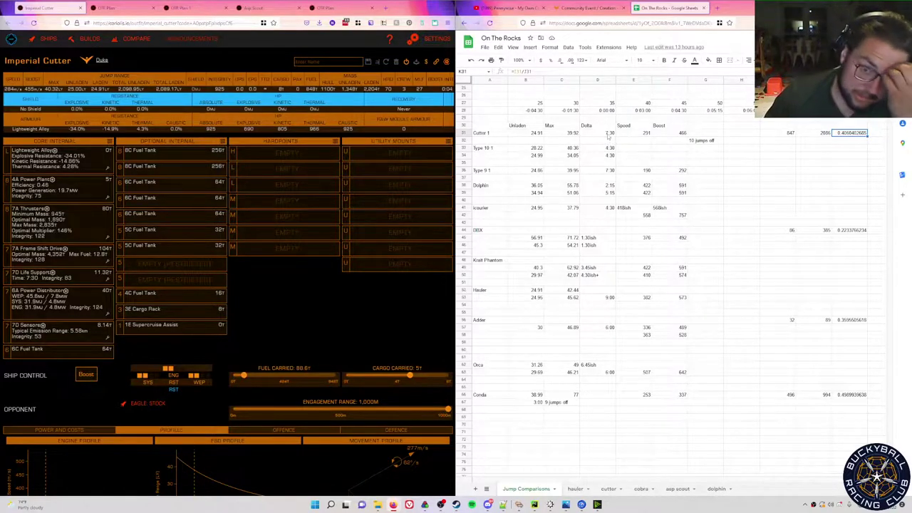
click(609, 133)
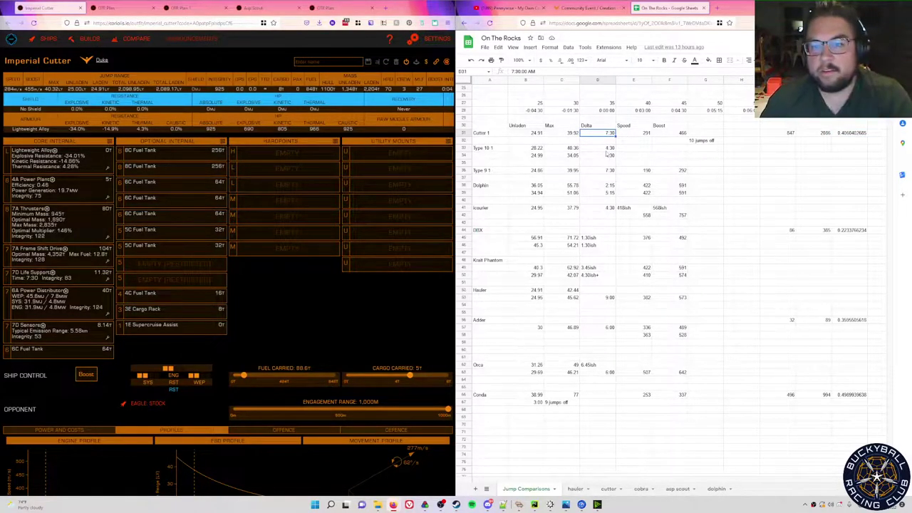
Compare the Delta values of the Type 10, Type 9, Dolphin and iCourier rows, one ship after another.
click(607, 149)
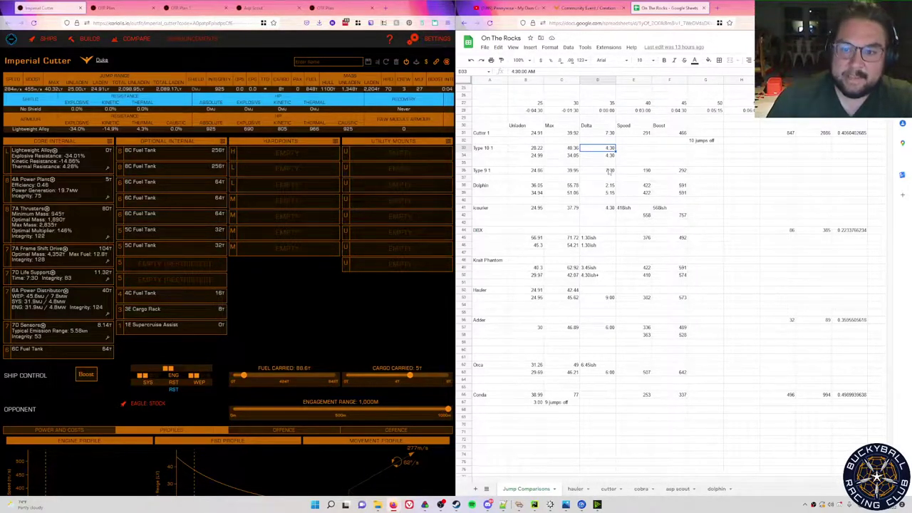
click(610, 171)
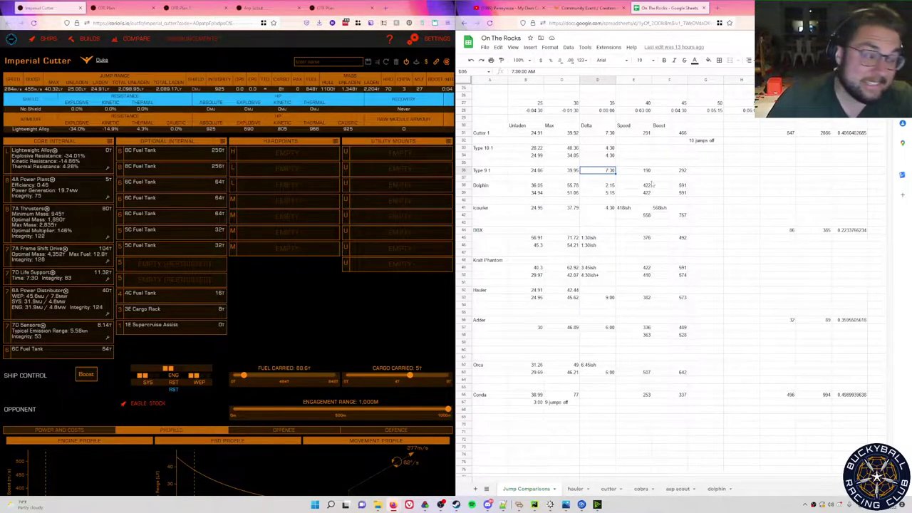
click(609, 186)
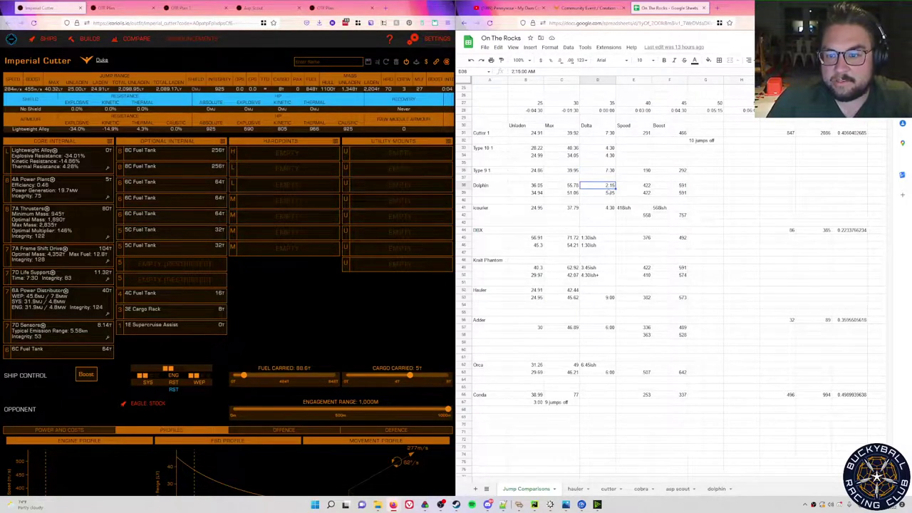
click(600, 196)
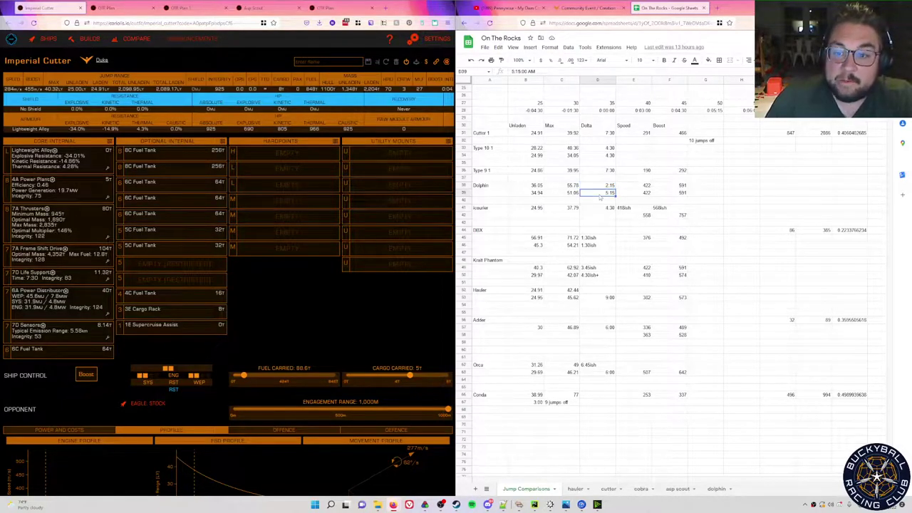
click(601, 209)
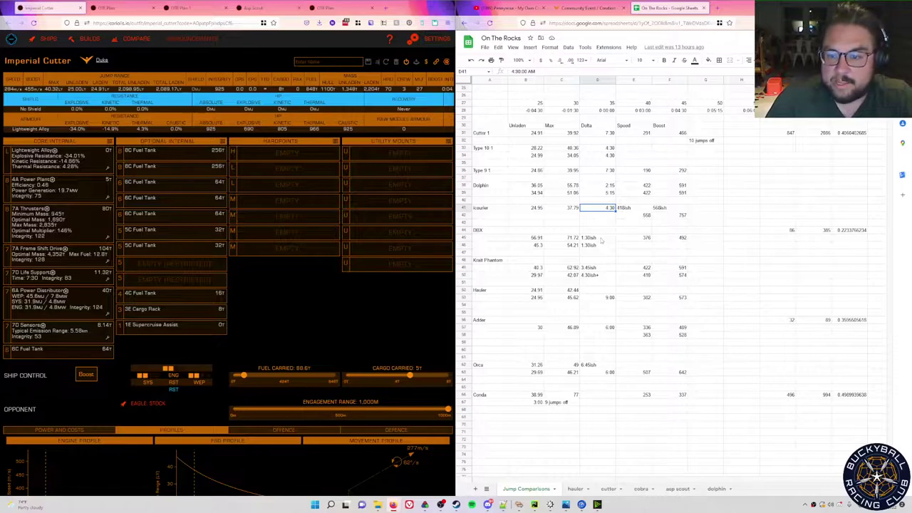
Review the Delta column from the DBX rows through the Krait Phantom to the Hauler rows.
click(602, 239)
key(Down)
key(Down)
key(Down)
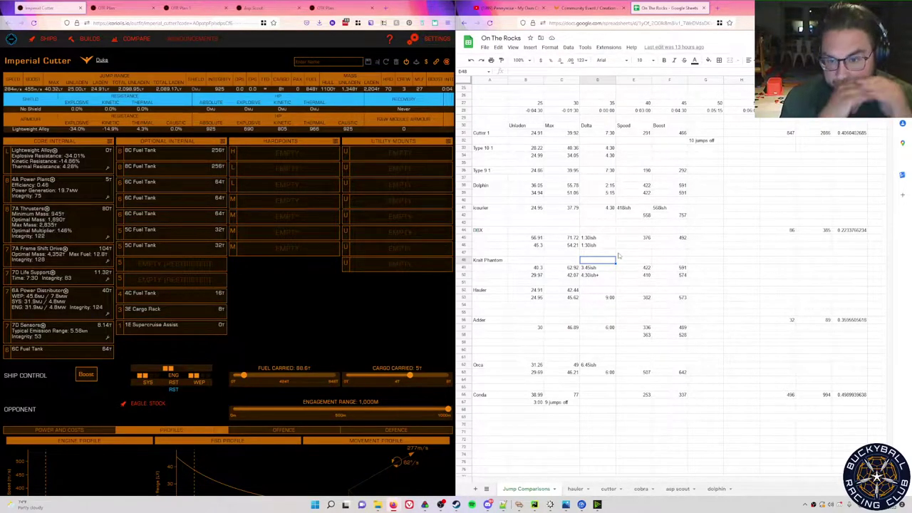
key(Down)
key(Down)
key(Down)
key(Down)
key(Down)
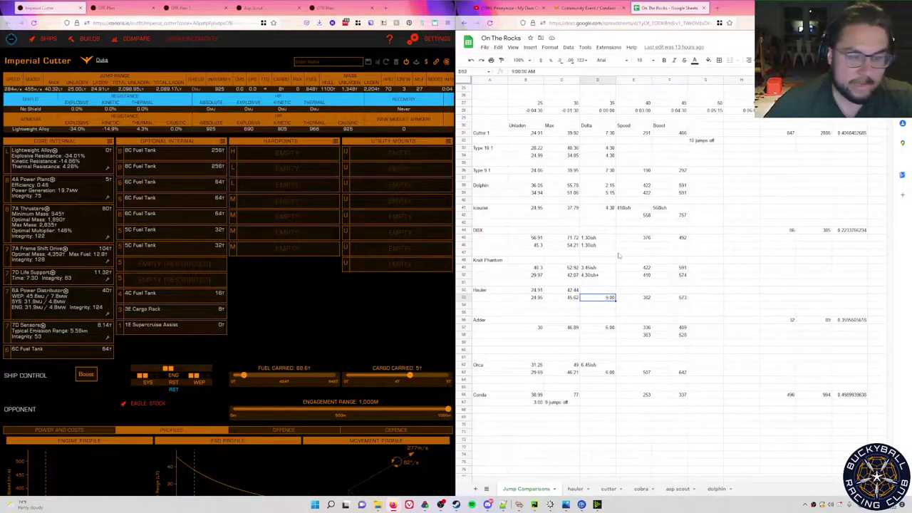
key(Up)
key(Up)
key(Up)
key(Up)
key(Up)
key(Up)
key(Up)
key(Up)
key(Up)
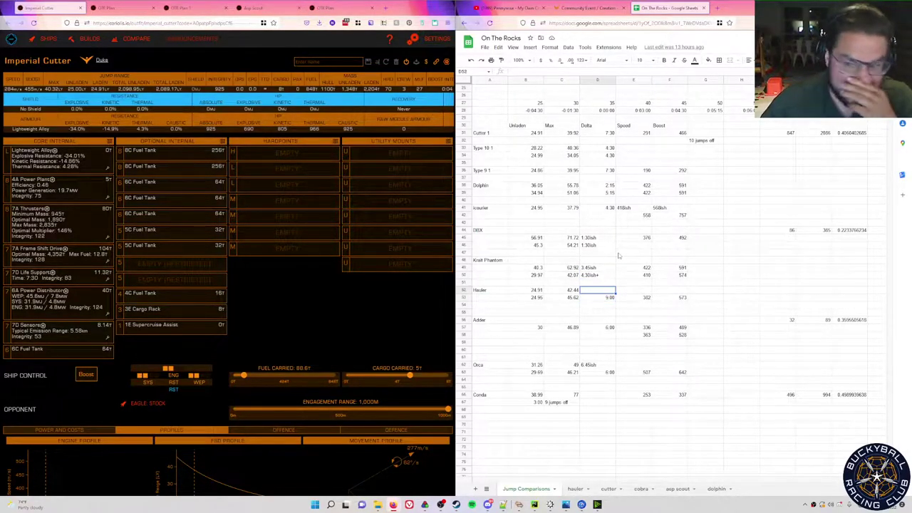
Continue down the Delta column past the Adder and Orca rows to cell D64.
key(Down)
key(Down)
key(Down)
key(Down)
key(Down)
key(Down)
key(Down)
key(Down)
key(Down)
key(Down)
key(Down)
key(Down)
key(Down)
key(Down)
key(Down)
key(Down)
key(Down)
key(Down)
key(Down)
key(Down)
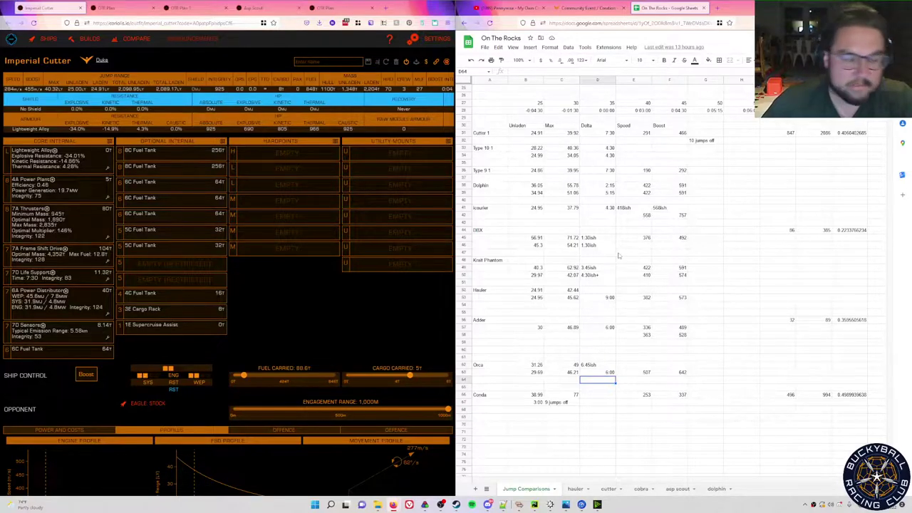
Go back to the Cutter 1 Delta cell and examine the Imperial Cutter build's thrusters, frame shift drive, power distributor and jump ranges.
click(610, 136)
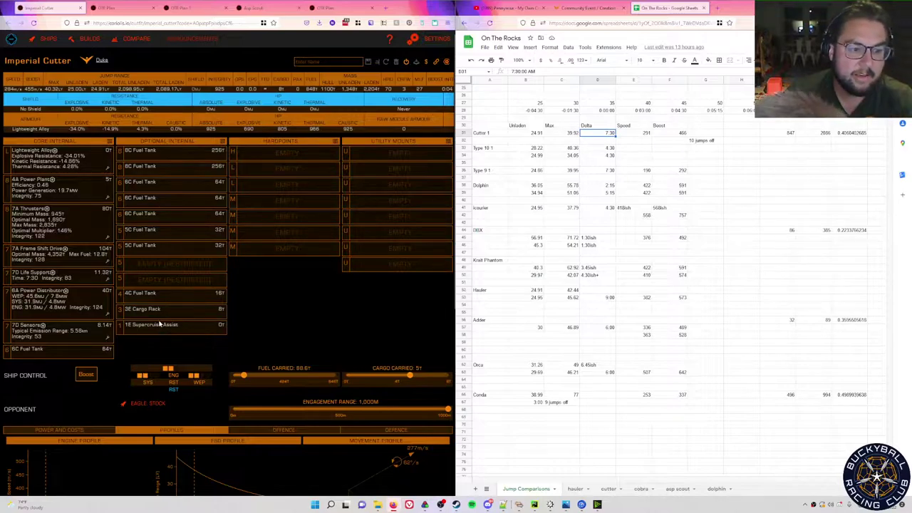
mouse_move(45, 212)
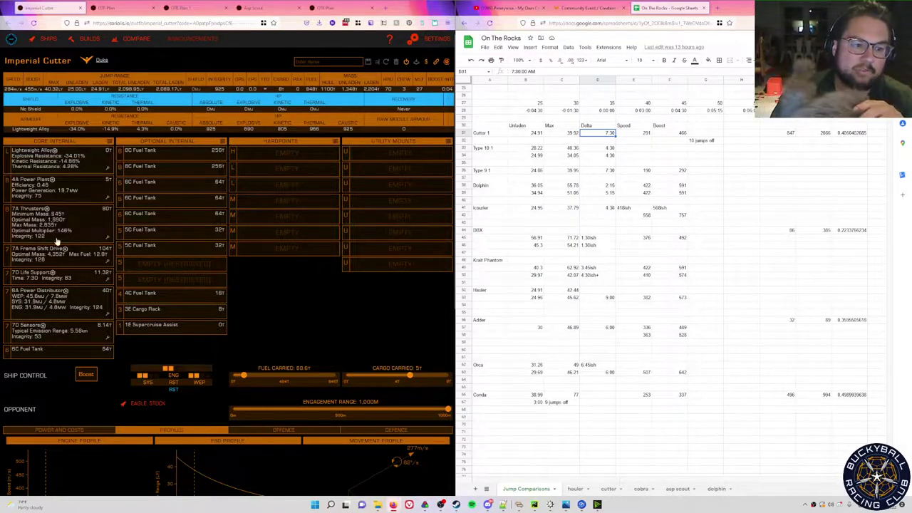
mouse_move(65, 249)
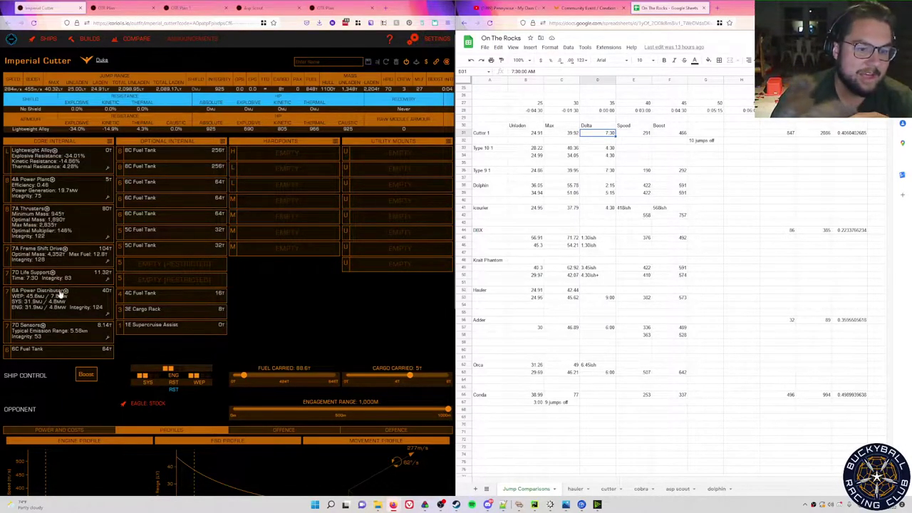
mouse_move(67, 293)
mouse_move(83, 94)
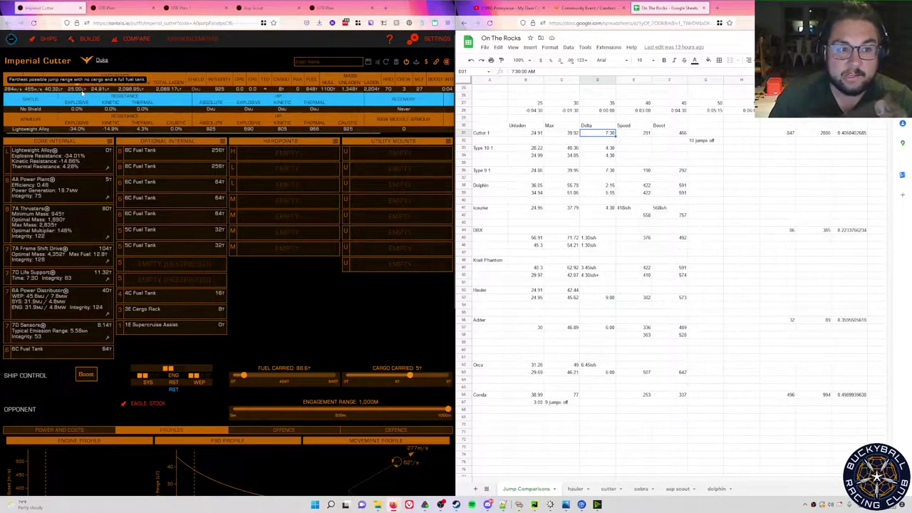
mouse_move(54, 89)
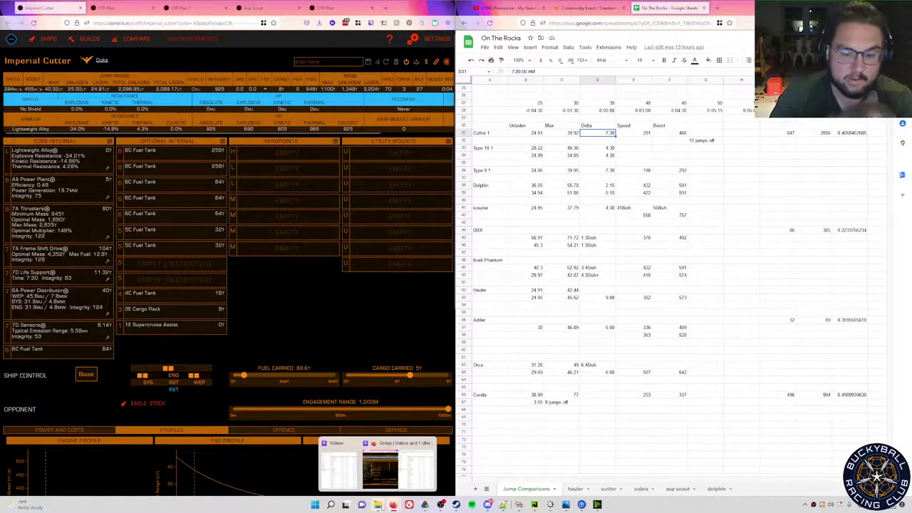
Open the Videos folder and play "brc otr unlimited crash cutter_edit1", skipping ahead in short jumps.
click(379, 505)
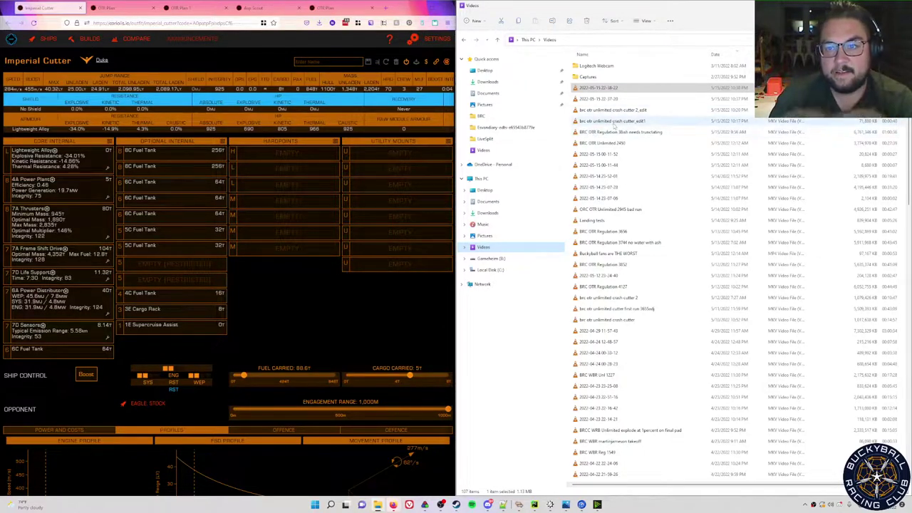
double_click(613, 121)
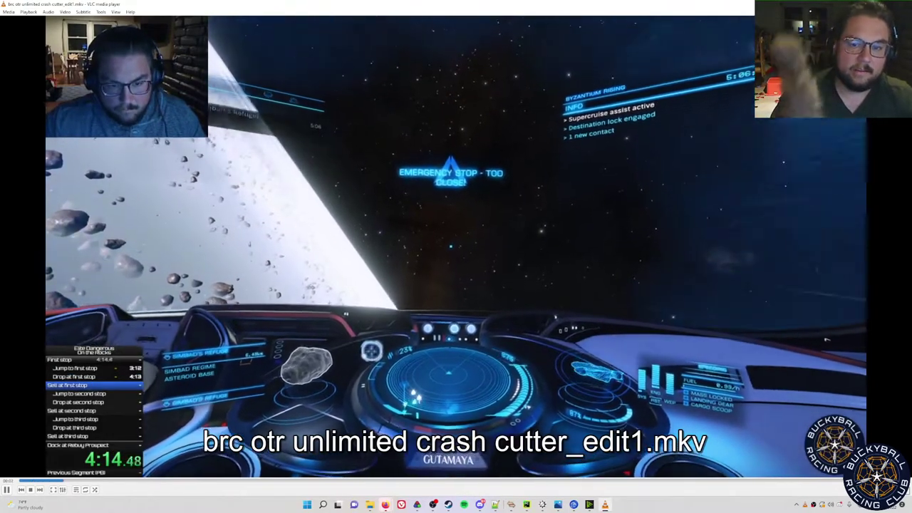
key(shift+Right)
key(shift+Right)
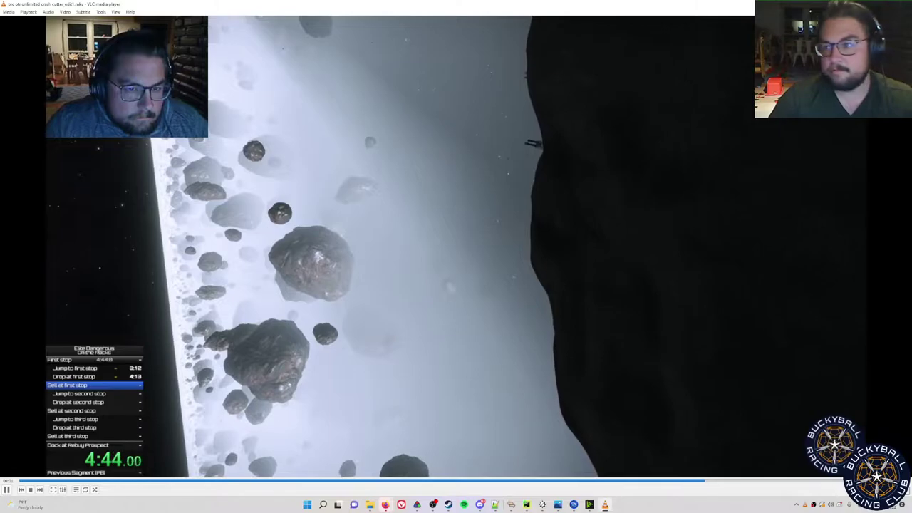
Close the first clip, play "brc otr unlimited crash cutter 2_edit" with a short skip forward, and quit the player.
key(alt+F4)
double_click(628, 110)
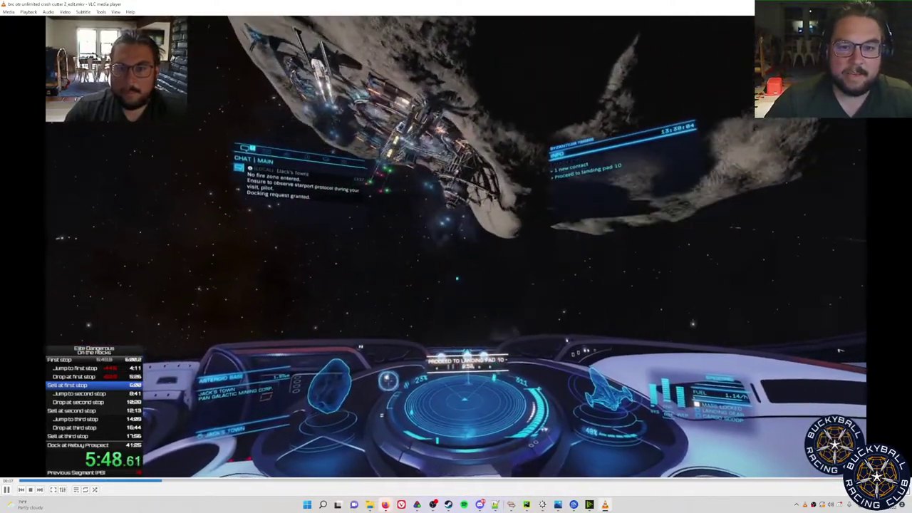
key(shift+Right)
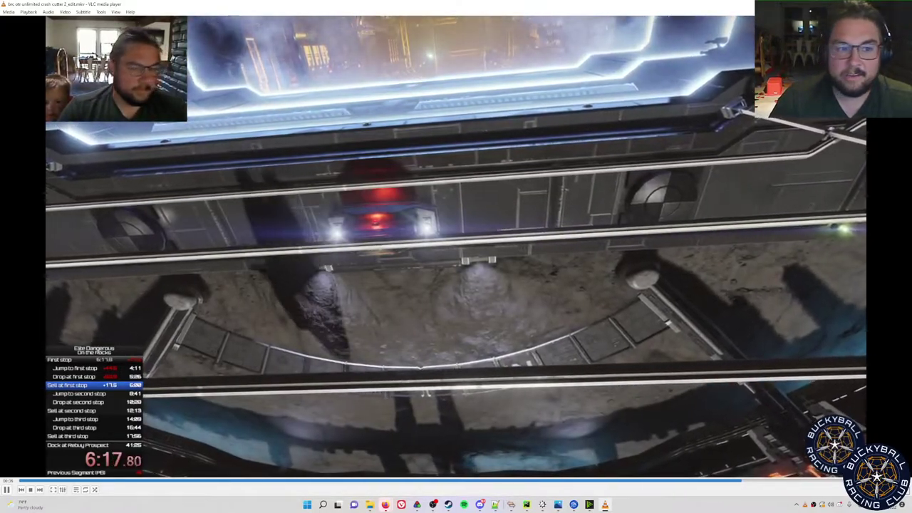
key(ctrl+q)
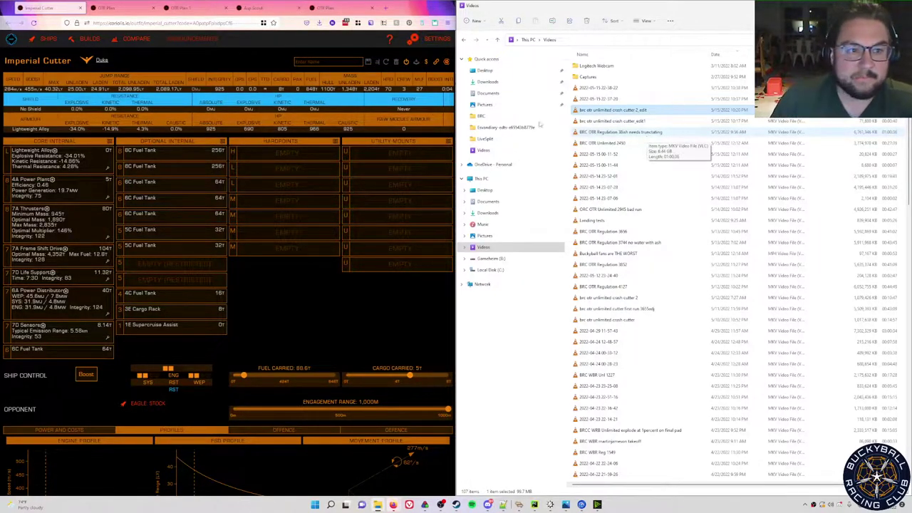
Look through the open ship builds and bring up the Hauler's OTR Plan 1 build.
click(112, 10)
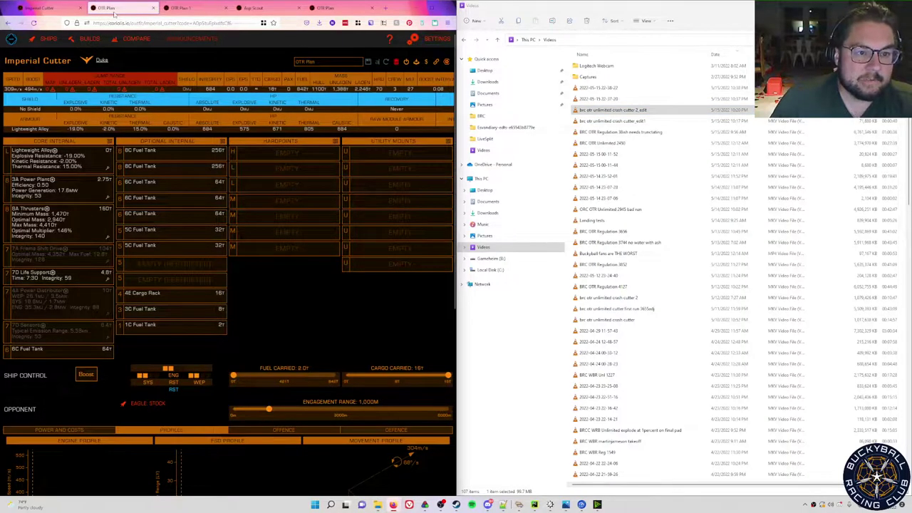
key(ctrl+shift+Tab)
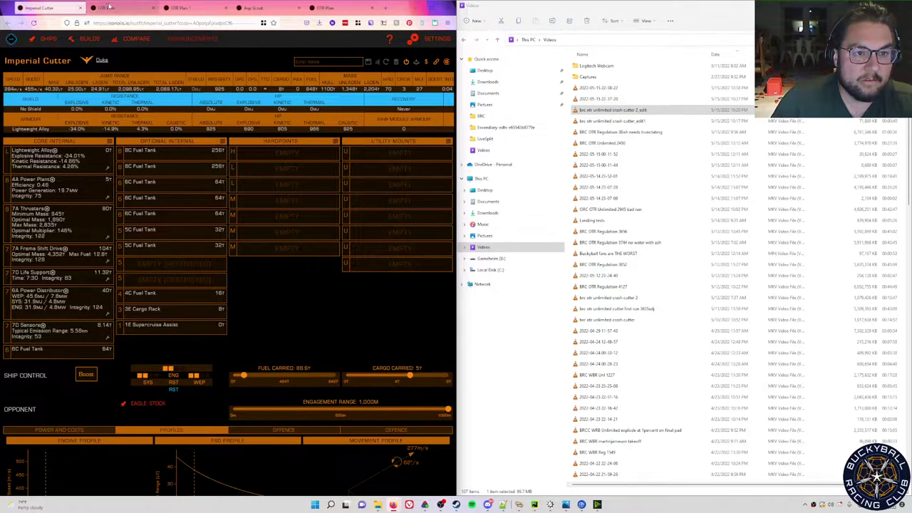
click(194, 7)
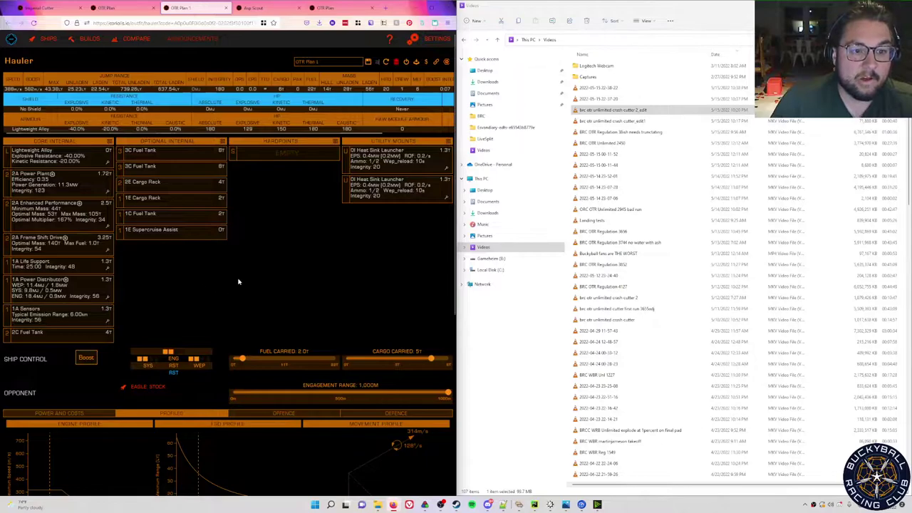
Switch back to the On The Rocks spreadsheet and examine the Delta, Unladen and Max values in the second Hauler row.
key(super+Tab)
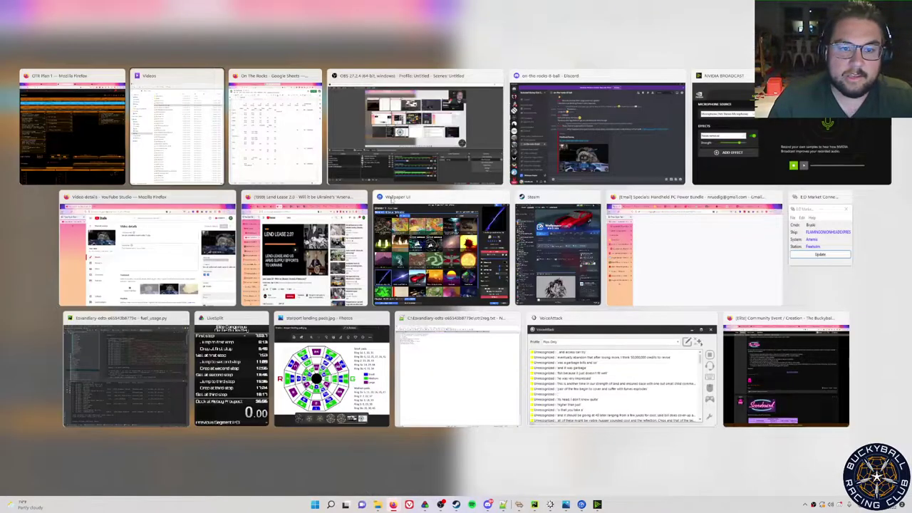
click(289, 141)
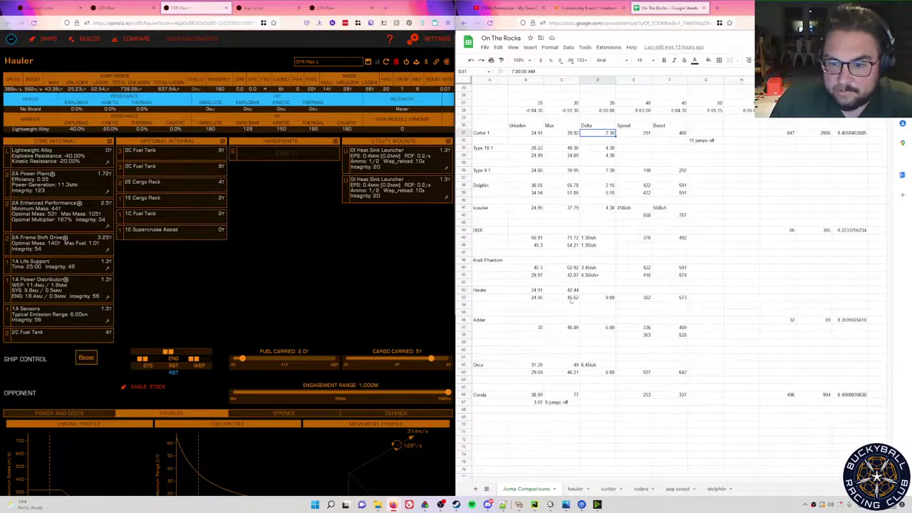
click(602, 299)
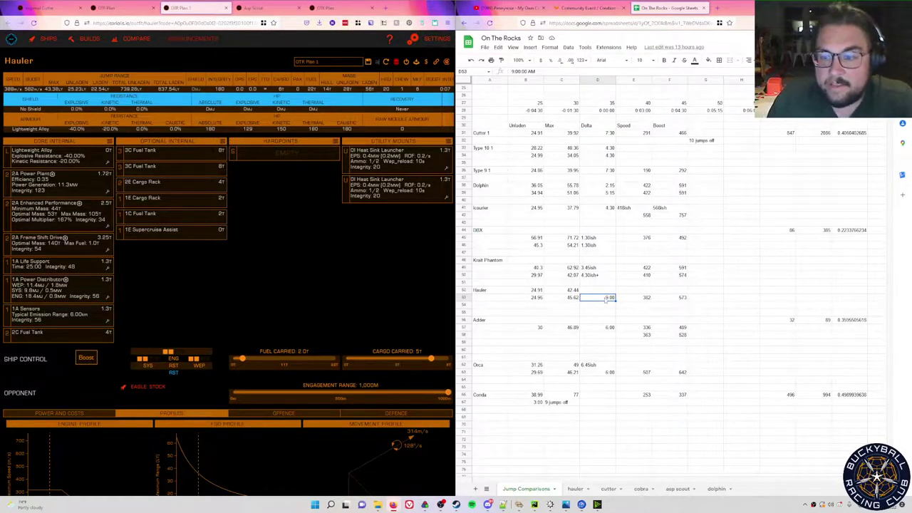
click(533, 299)
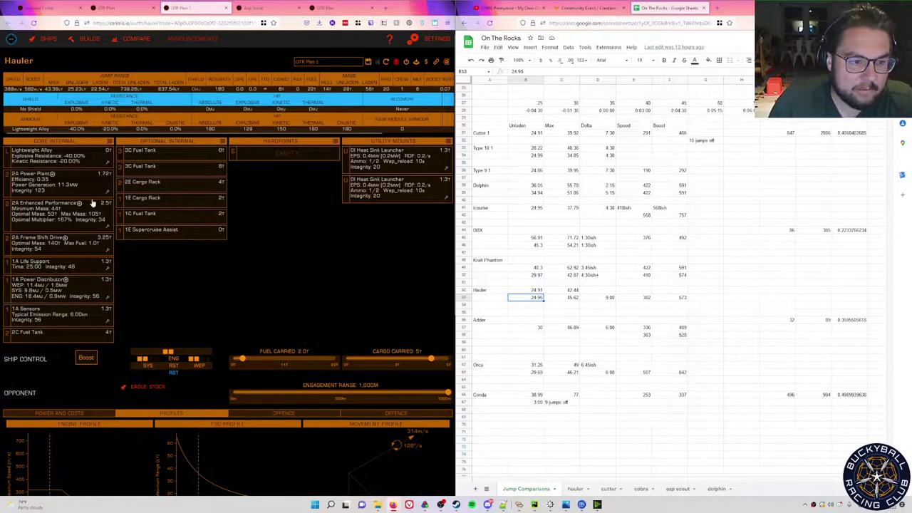
click(564, 301)
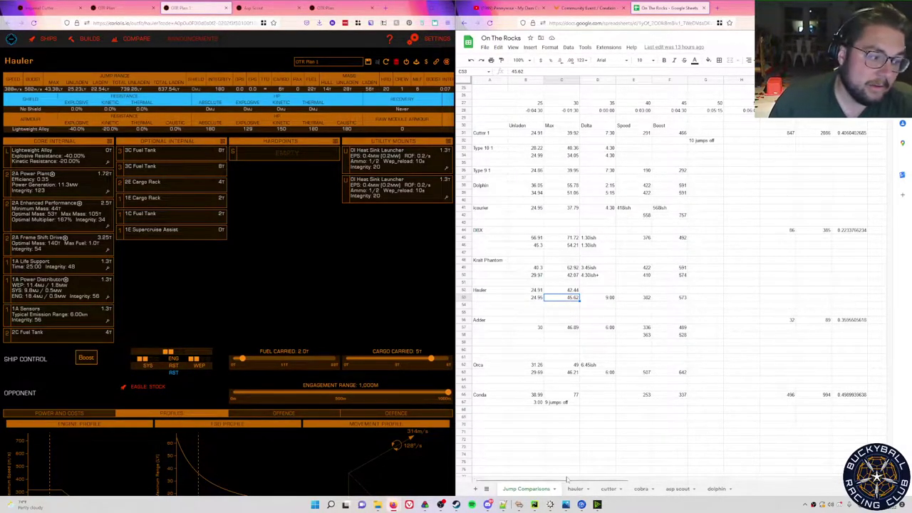
Open the cutter sheet and move it ahead of the hauler sheet in the spreadsheet's sheet order.
click(604, 489)
drag(604, 489, 575, 489)
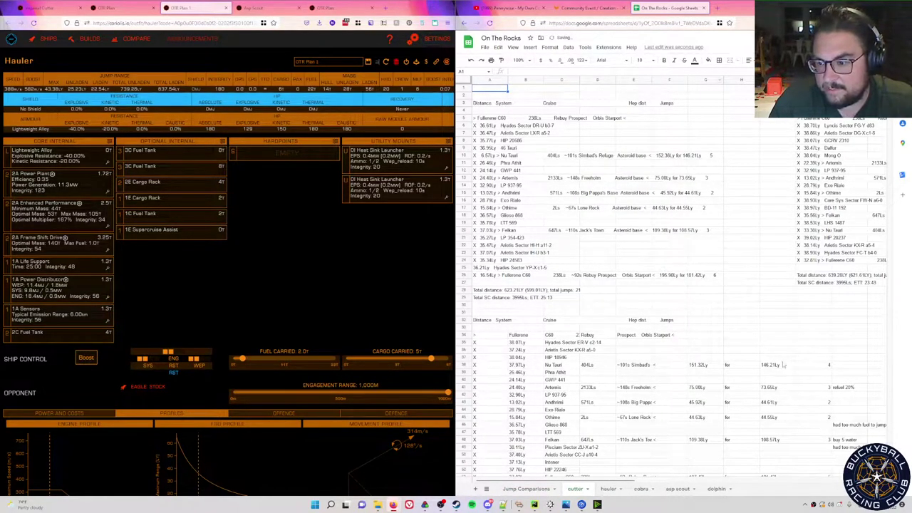
Examine the second route table on the cutter sheet, including the notes beside and below it.
click(859, 348)
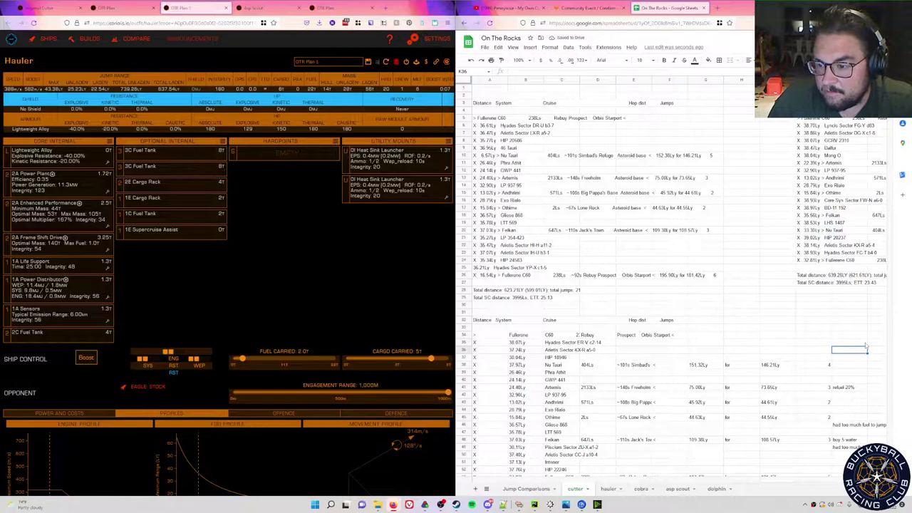
key(Down)
key(Down)
key(Down)
key(Down)
key(Down)
key(Down)
key(Down)
key(Down)
key(Down)
key(Down)
key(Down)
key(Down)
key(Down)
key(Down)
key(Down)
key(Down)
key(Down)
key(Down)
key(Down)
key(Down)
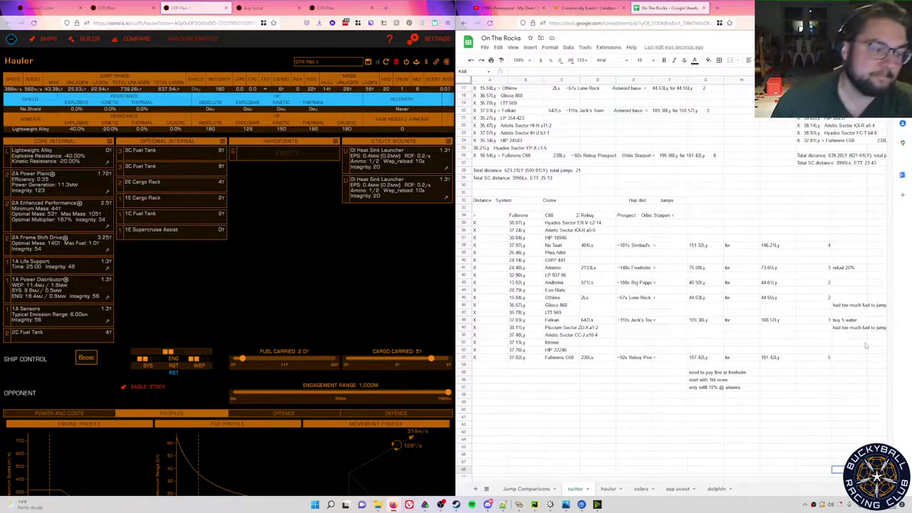
scroll(866, 346, right, 3)
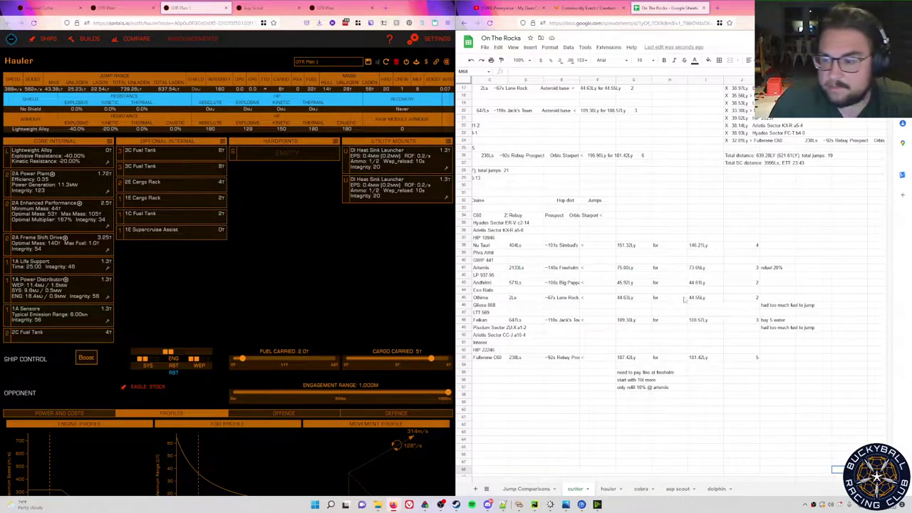
Bring up the Imperial Cutter build and read the cutter route's "refuel 20%" and "had too much fuel to jump" notes.
click(774, 269)
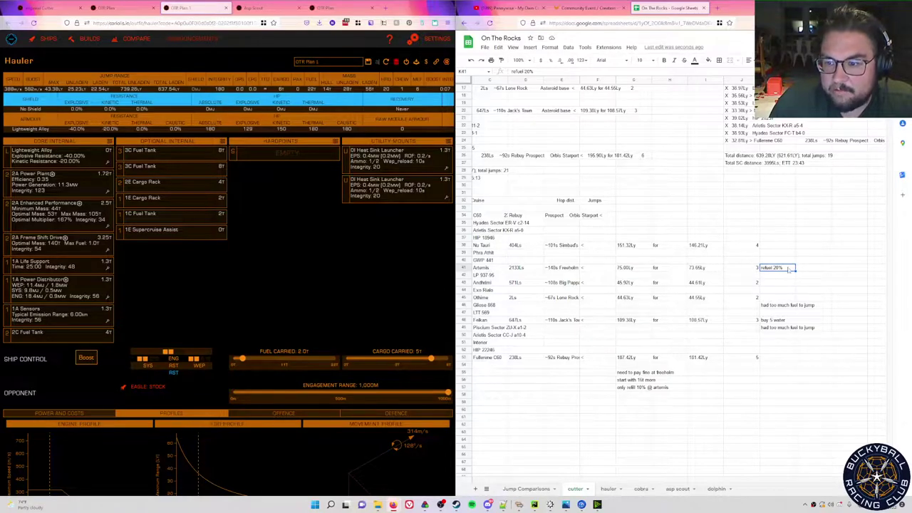
click(68, 9)
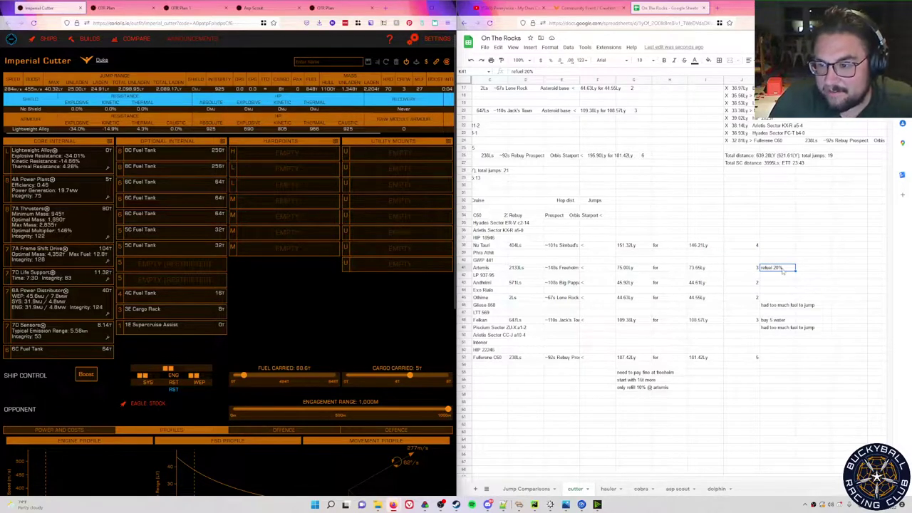
click(784, 307)
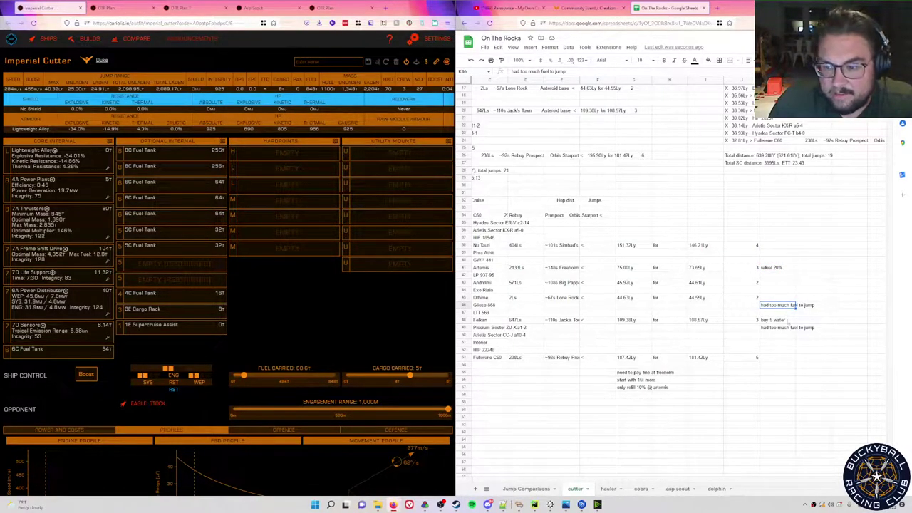
click(790, 329)
scroll(755, 357, up, 3)
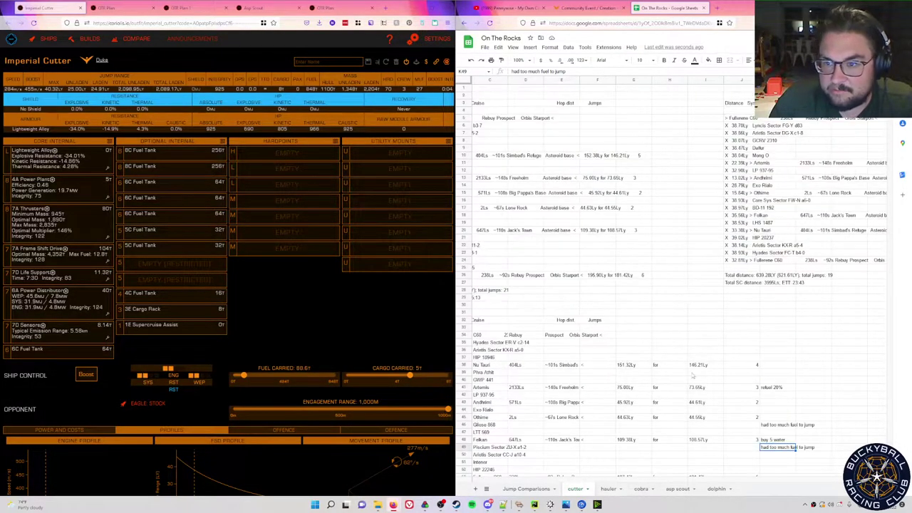
Open the hauler sheet's second set of routes and inspect the Hauler's OTR Plan 1 build, including its modules and profiles.
click(607, 489)
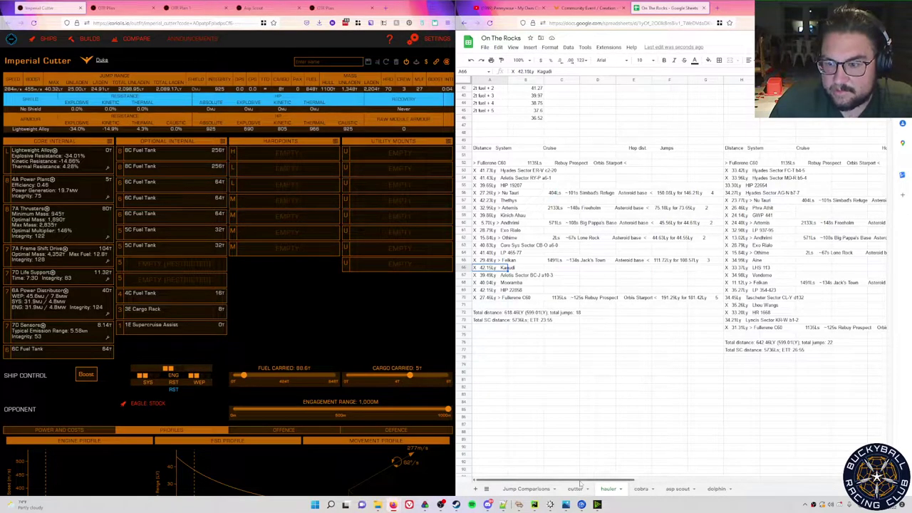
drag(581, 482, 676, 491)
click(133, 9)
click(184, 7)
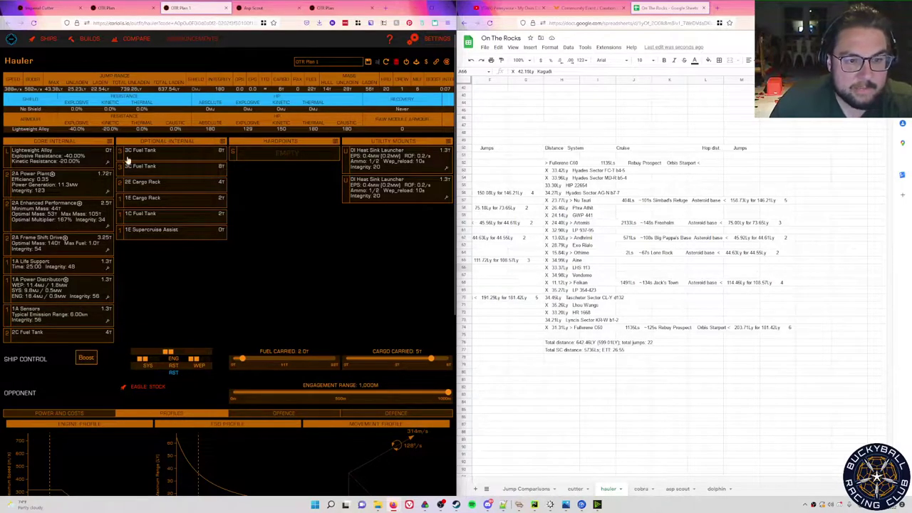
scroll(366, 297, down, 2)
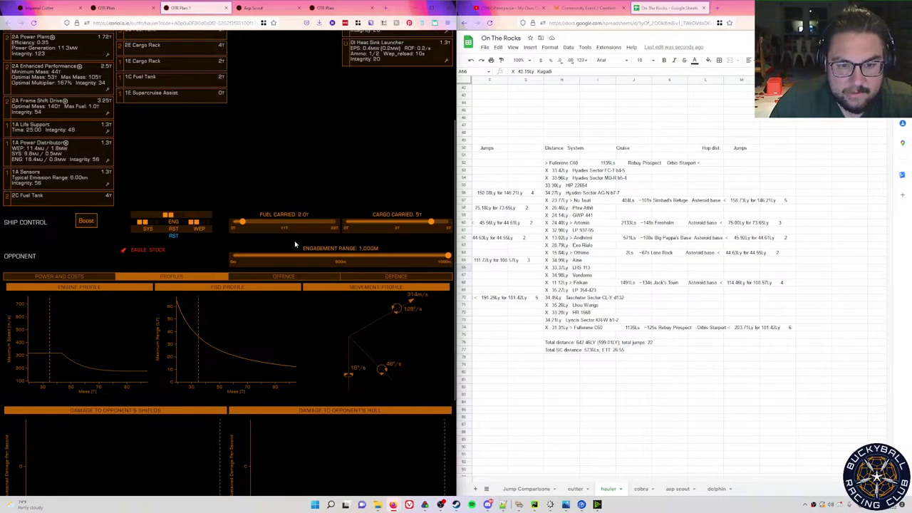
scroll(303, 241, up, 1)
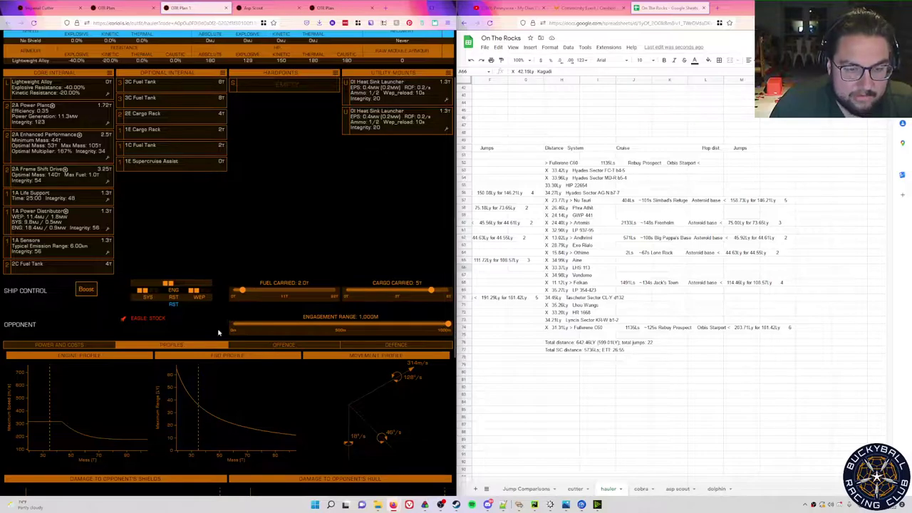
scroll(221, 320, up, 2)
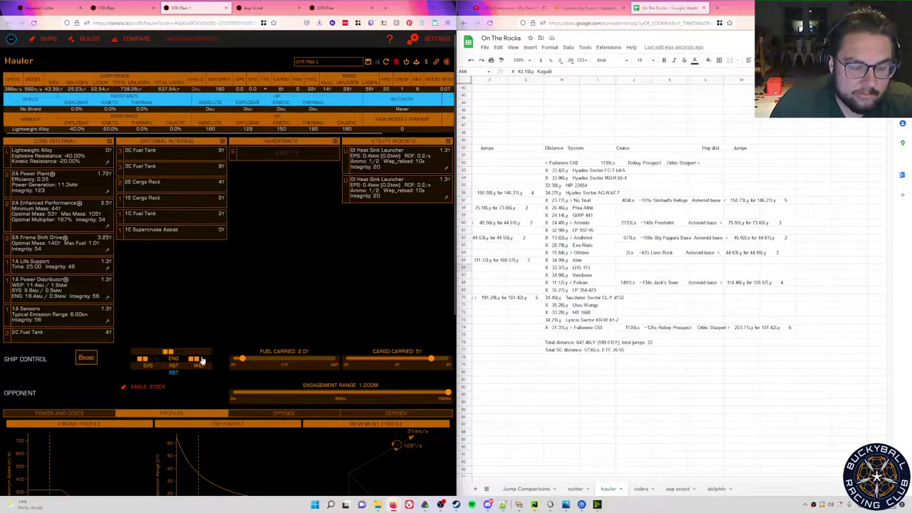
scroll(201, 367, down, 2)
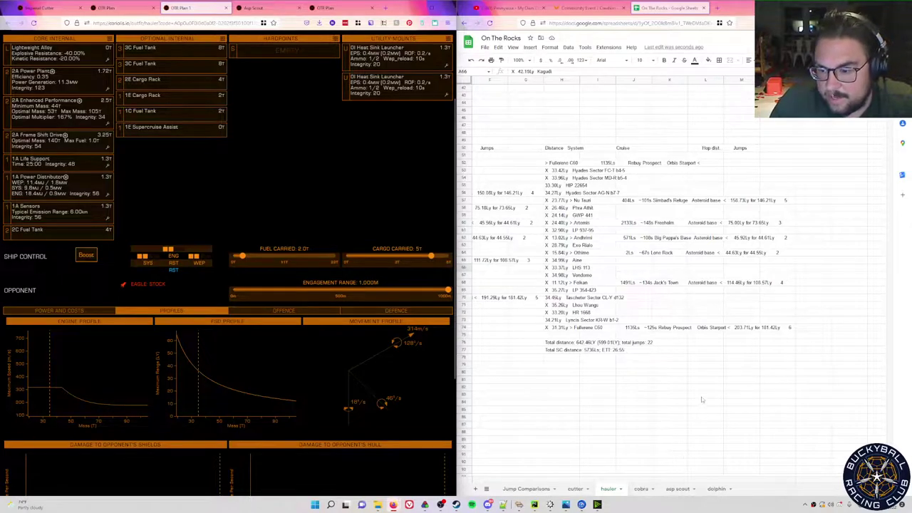
Examine the upper pair of routes on the hauler sheet, including their total distance and travel time lines.
scroll(608, 316, up, 10)
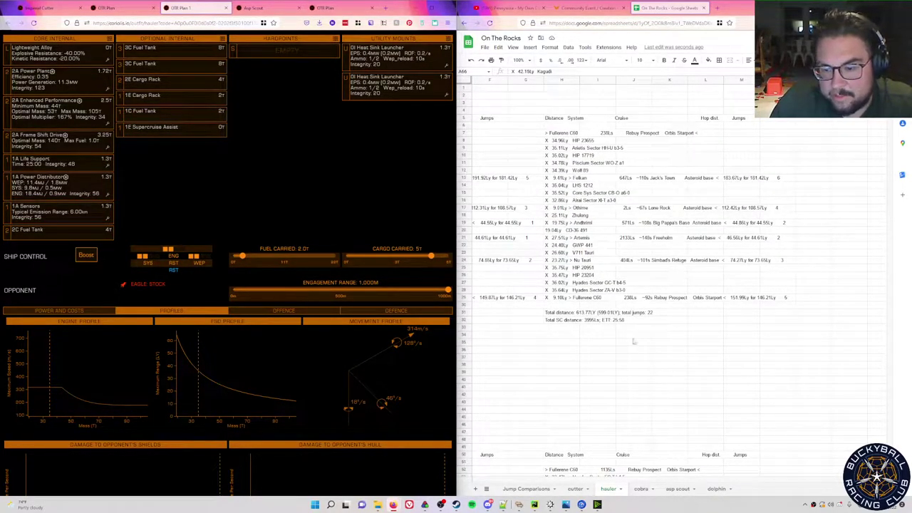
click(619, 321)
scroll(641, 399, down, 1)
scroll(644, 406, down, 3)
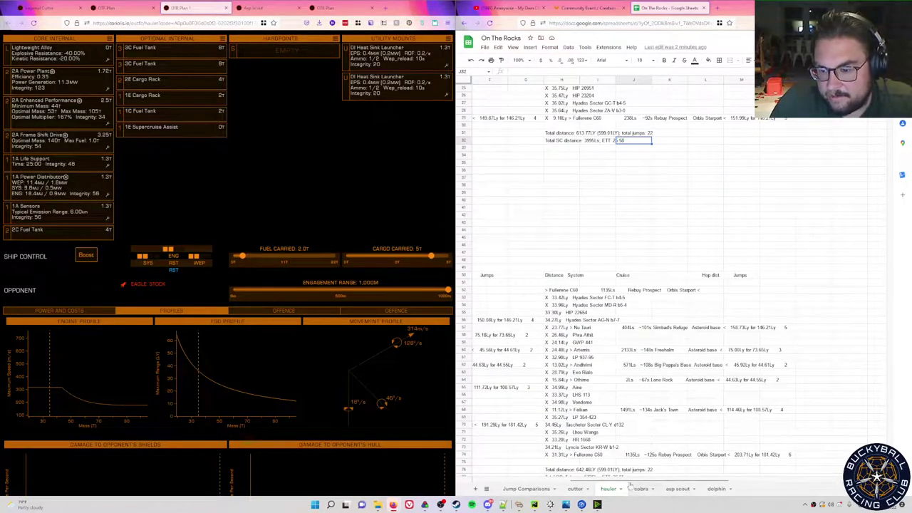
drag(637, 481, 548, 482)
scroll(654, 307, up, 1)
scroll(655, 307, up, 3)
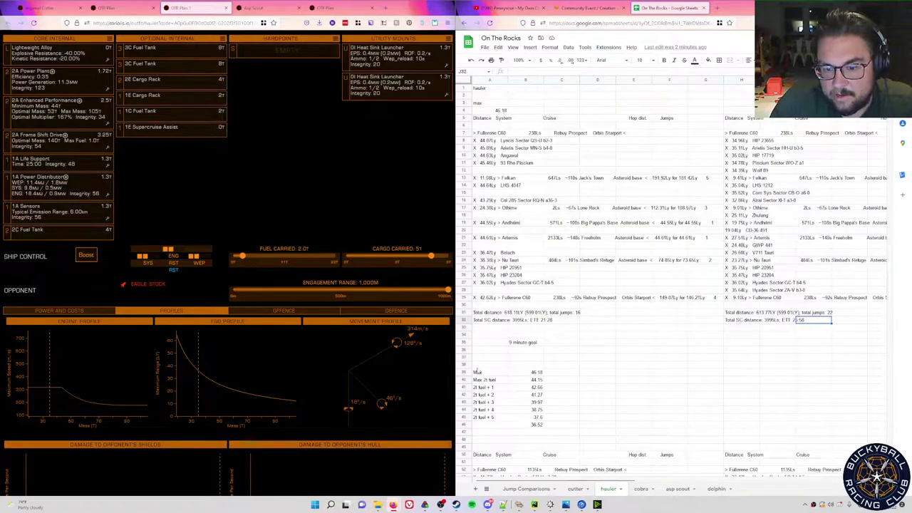
Examine the Hauler's jump ranges by fuel load, from the Max and "Max 2t fuel" rows to "2t fuel + 5".
scroll(498, 410, down, 1)
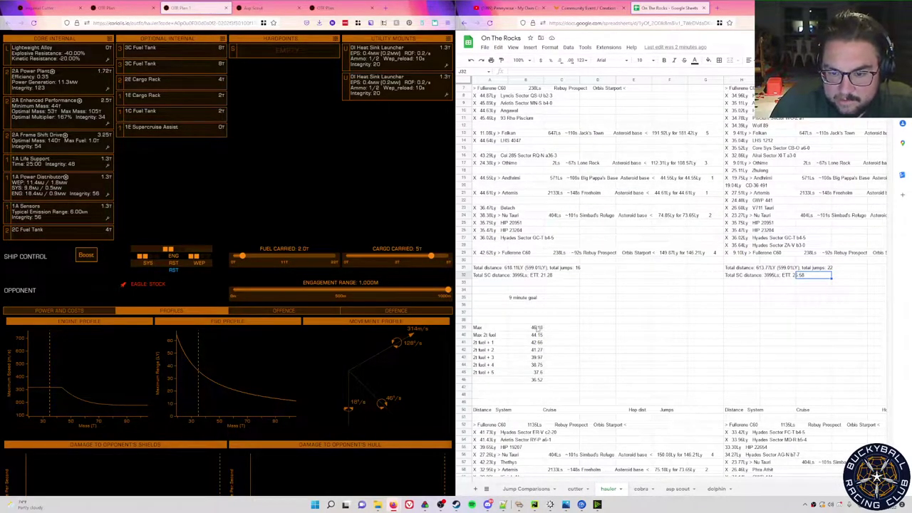
click(507, 328)
click(536, 327)
click(502, 327)
click(500, 335)
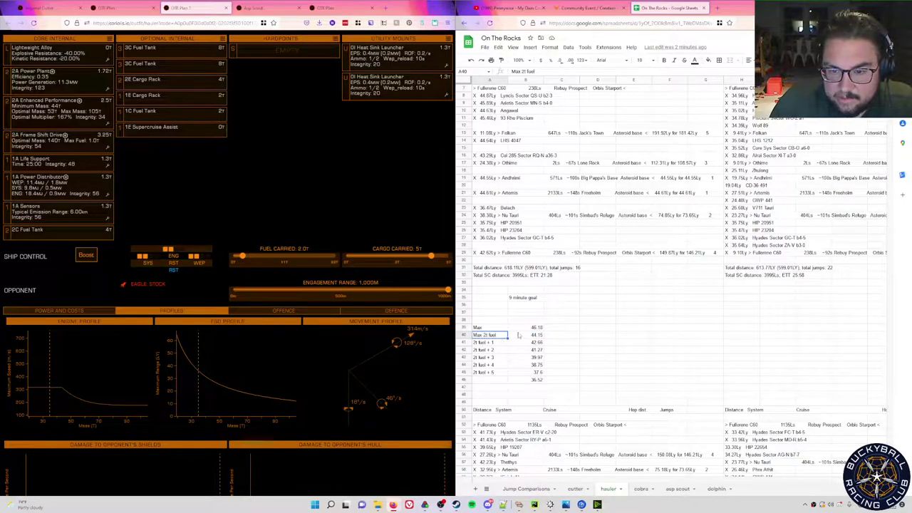
click(492, 372)
click(531, 372)
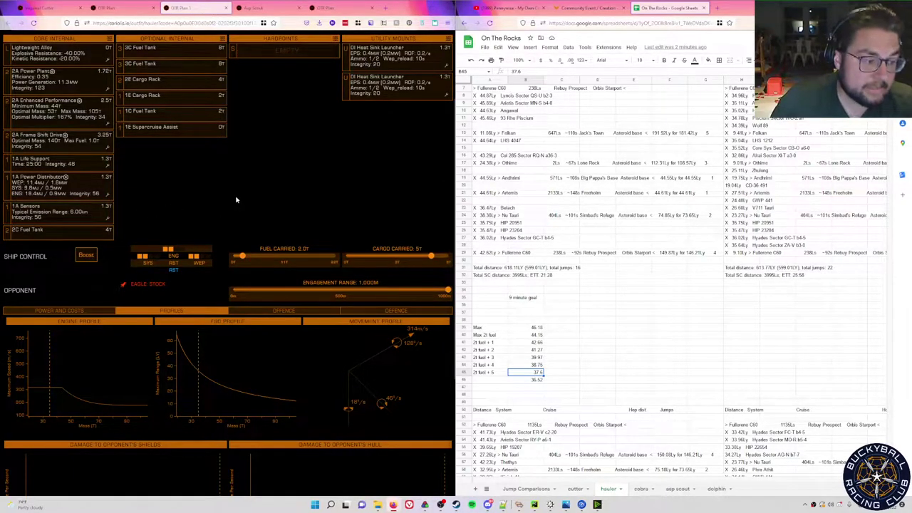
scroll(597, 312, up, 2)
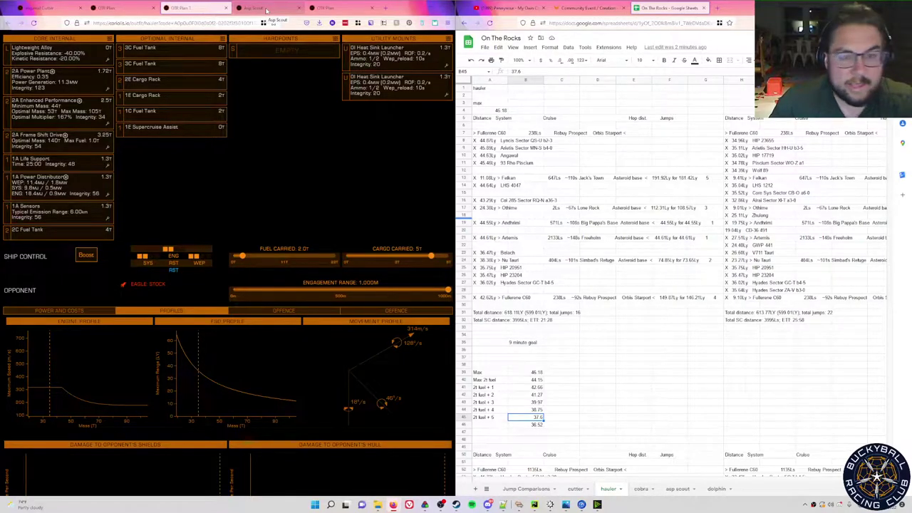
Bring up the Asp Scout build and open the asp scout route sheet beside it.
click(267, 10)
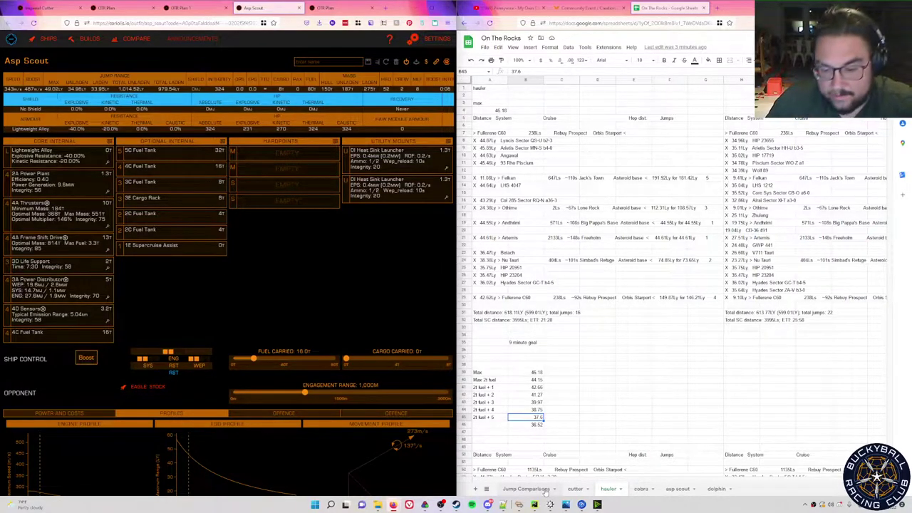
click(548, 491)
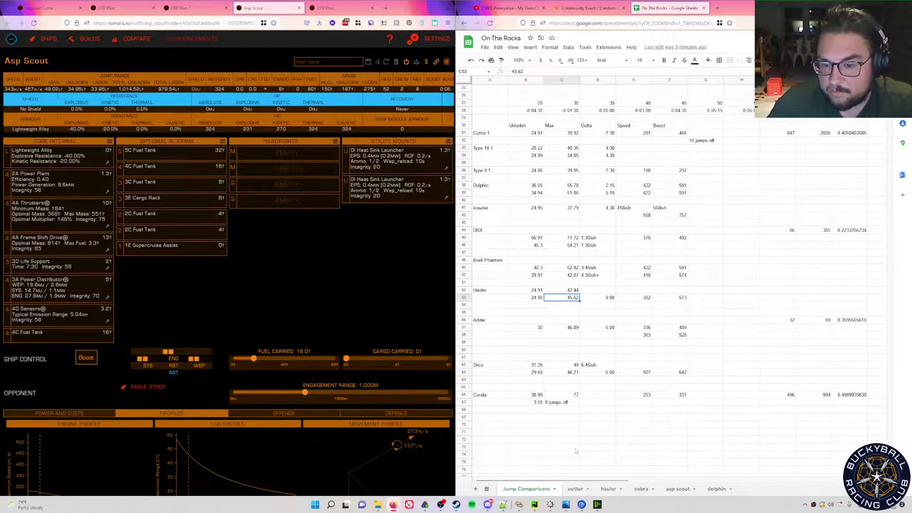
click(680, 491)
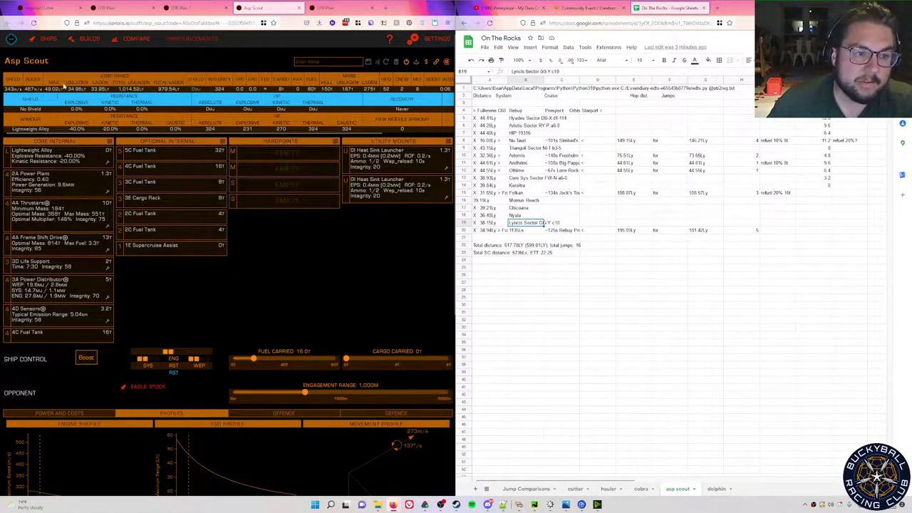
Return to the Jump Comparisons sheet and examine the time values listed under the 25 to 50 jump ranges.
click(527, 489)
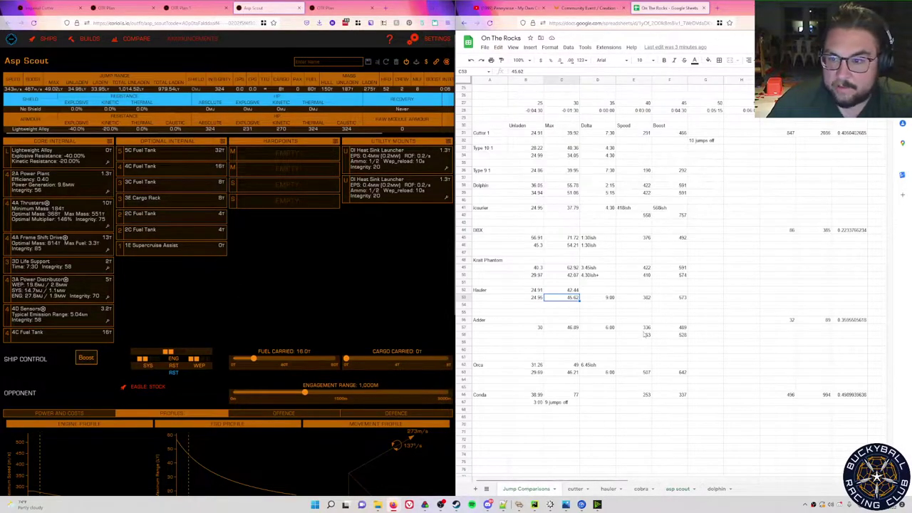
scroll(646, 334, up, 3)
click(598, 200)
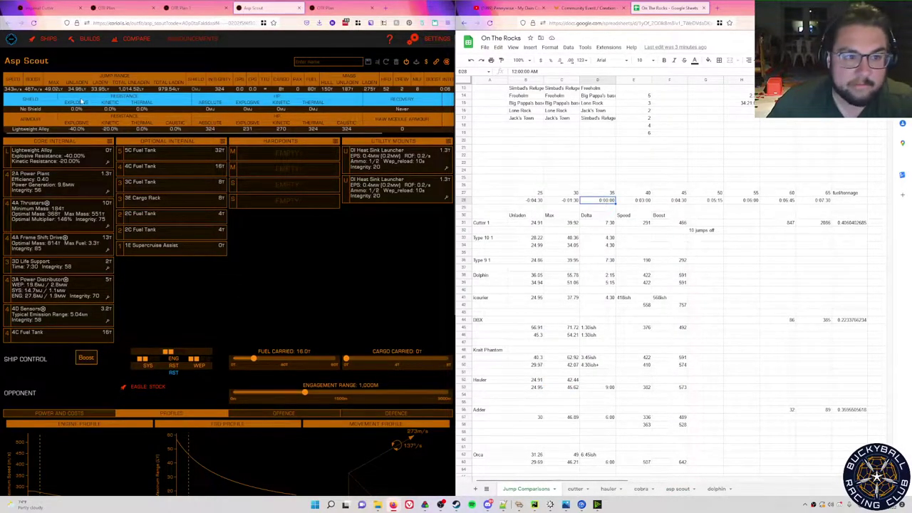
click(716, 202)
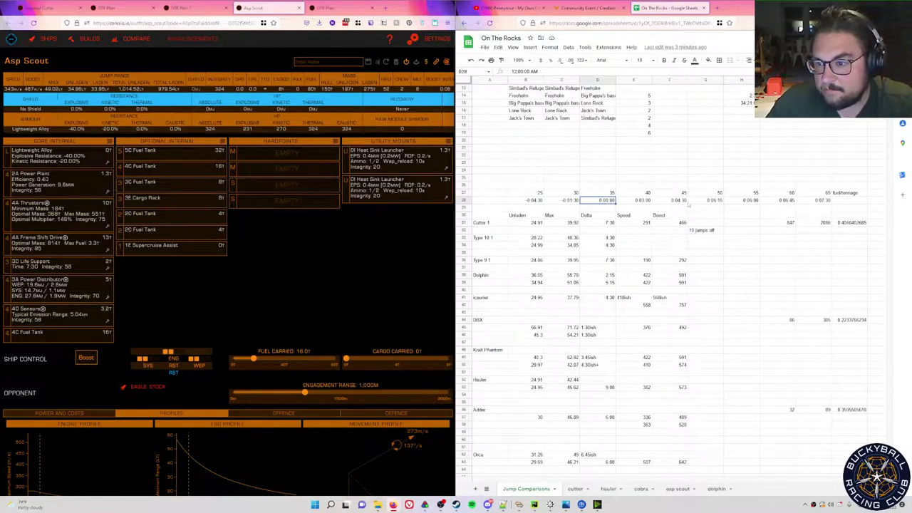
click(541, 202)
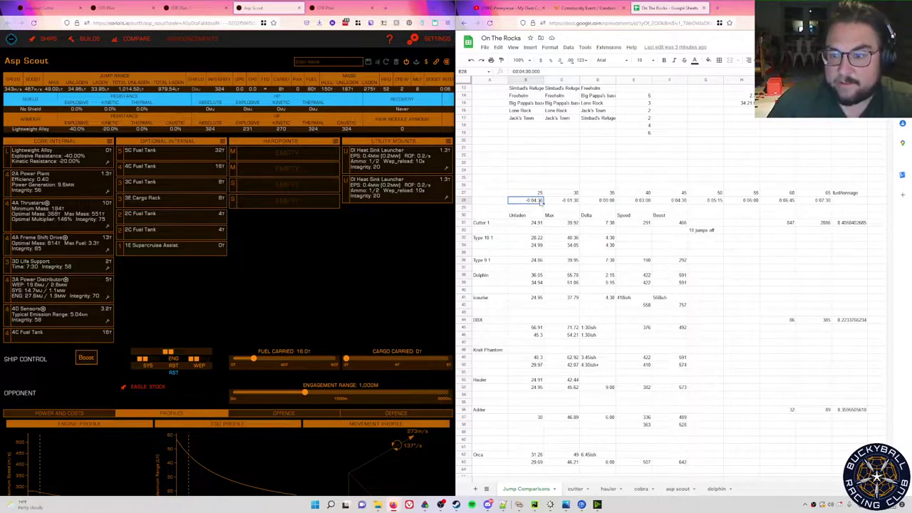
click(645, 202)
click(579, 202)
click(705, 200)
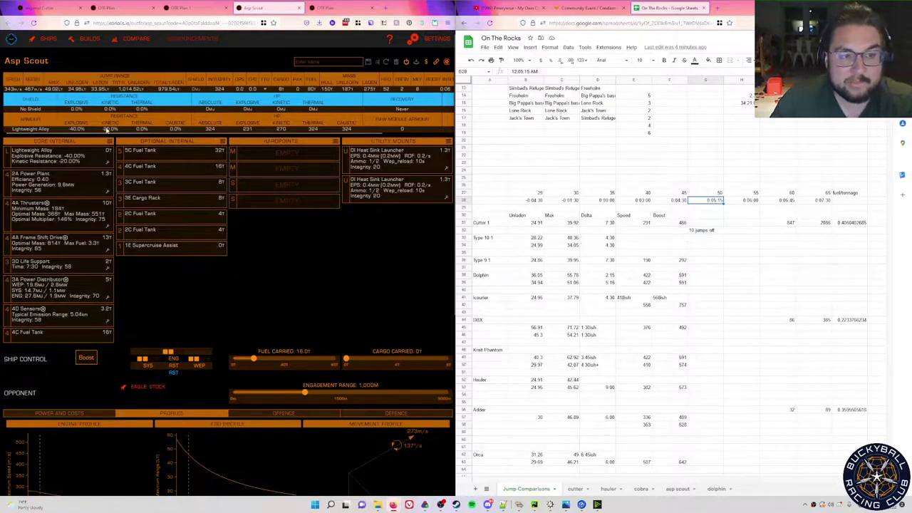
Reopen the asp scout sheet and read the refuel note in the Felkan row.
click(678, 489)
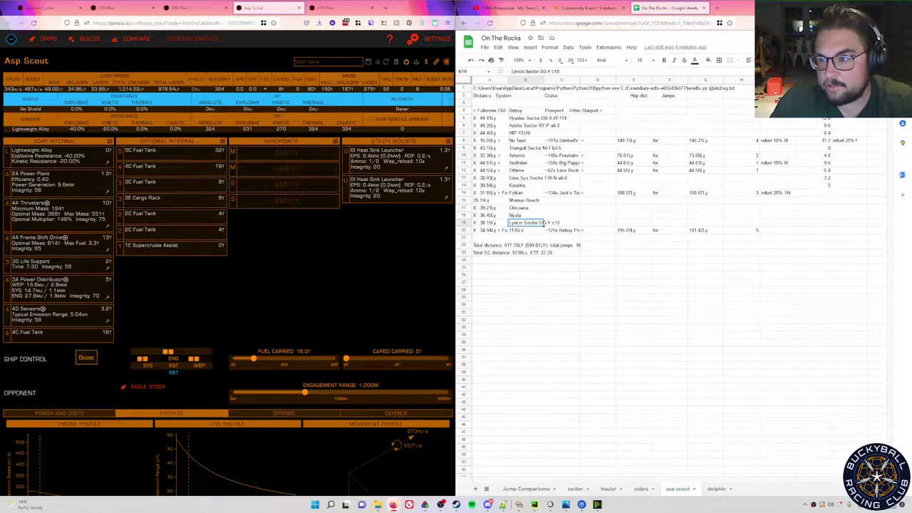
click(777, 193)
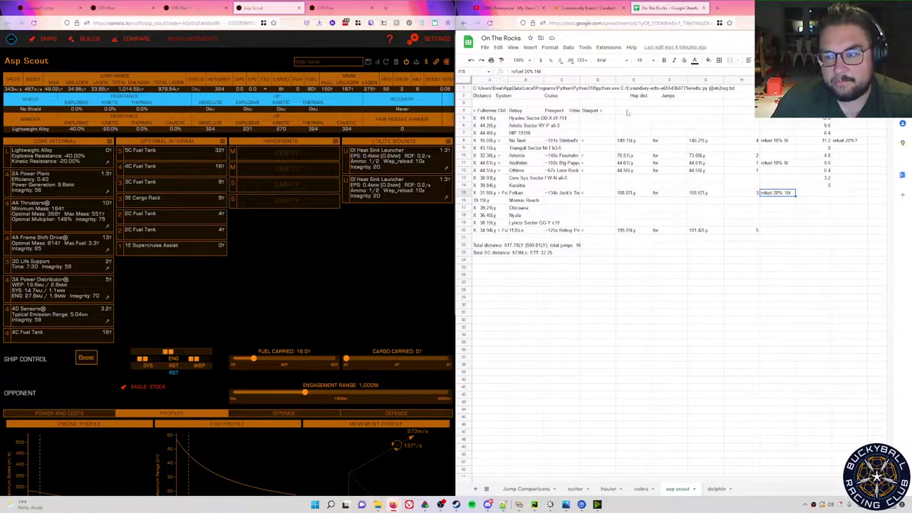
Look over the routes on the dolphin sheet and compare the Dolphin's OTR Plan build with the Asp Scout build.
click(717, 489)
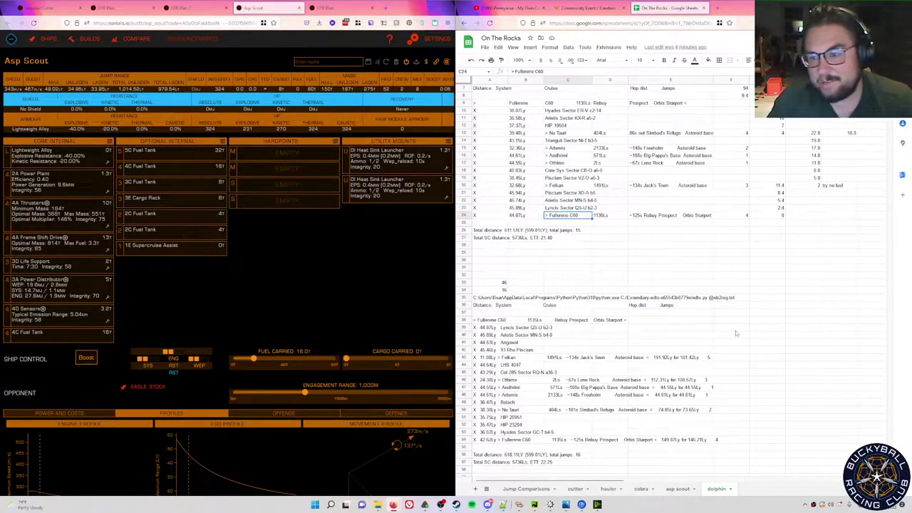
scroll(739, 334, up, 2)
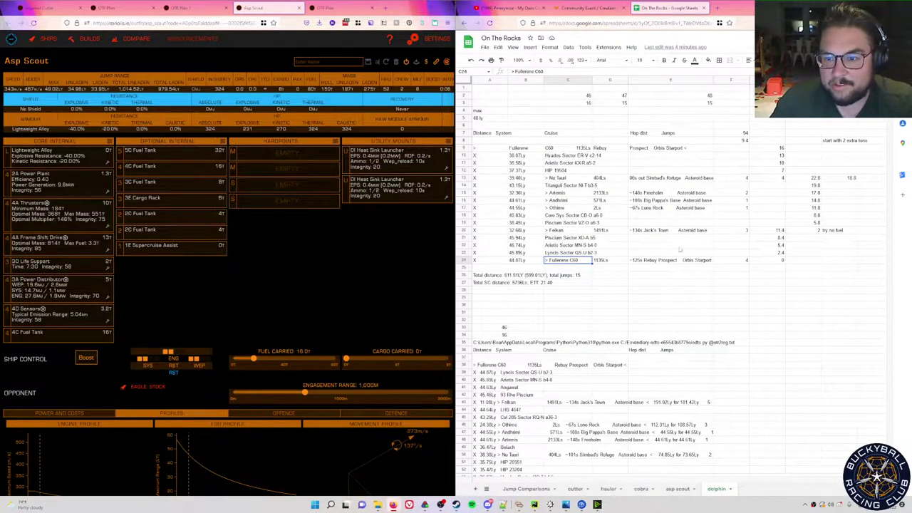
scroll(674, 300, down, 5)
scroll(674, 300, up, 5)
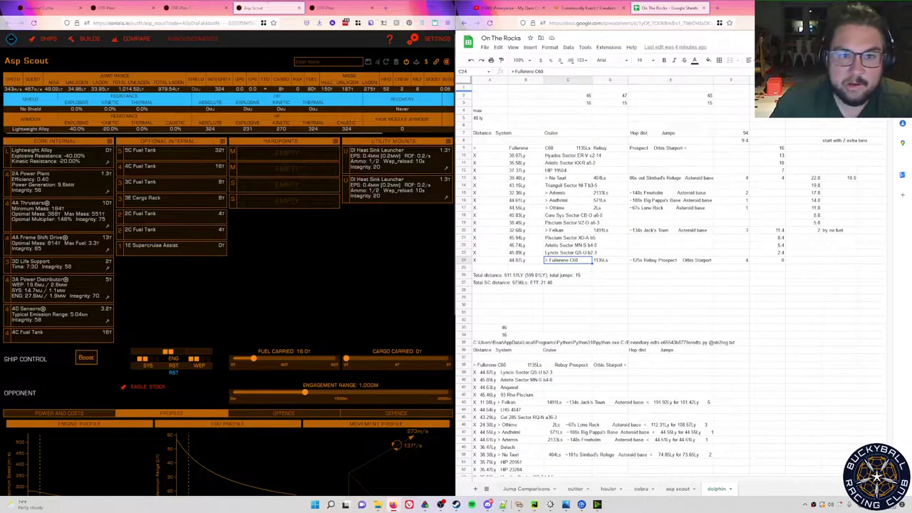
click(324, 8)
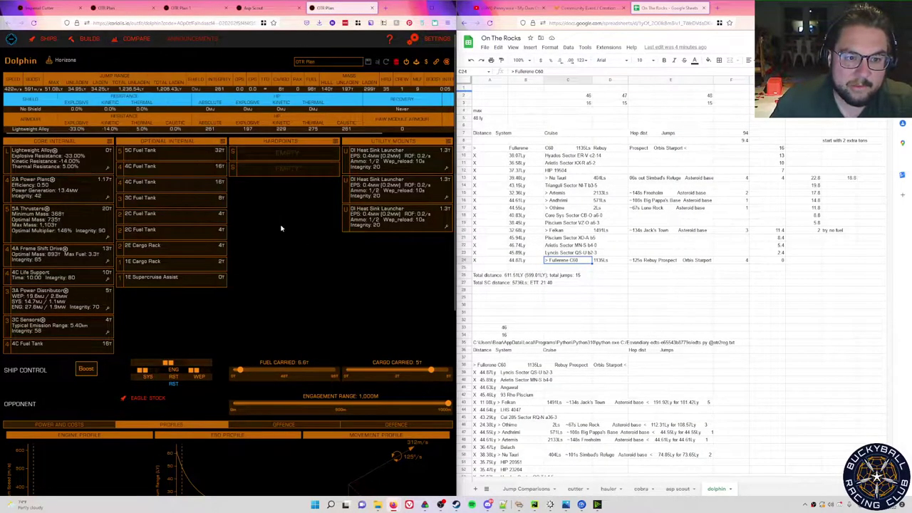
click(275, 8)
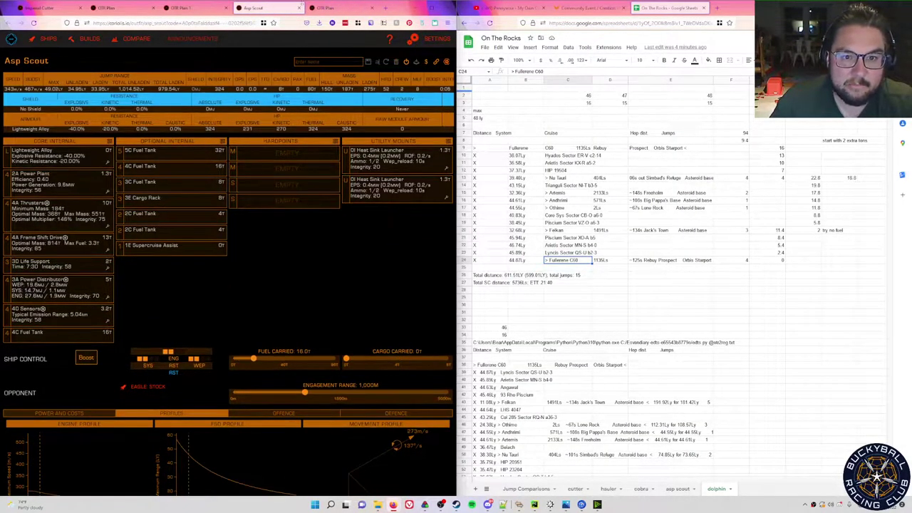
Bring up the Dolphin's OTR Plan build and look over both routes on the dolphin sheet beside it.
click(344, 10)
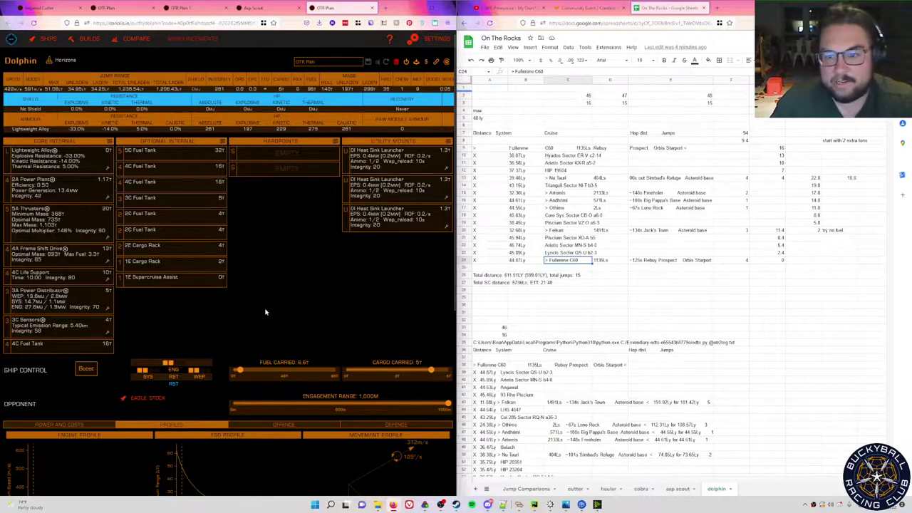
scroll(640, 302, down, 3)
scroll(640, 302, down, 3)
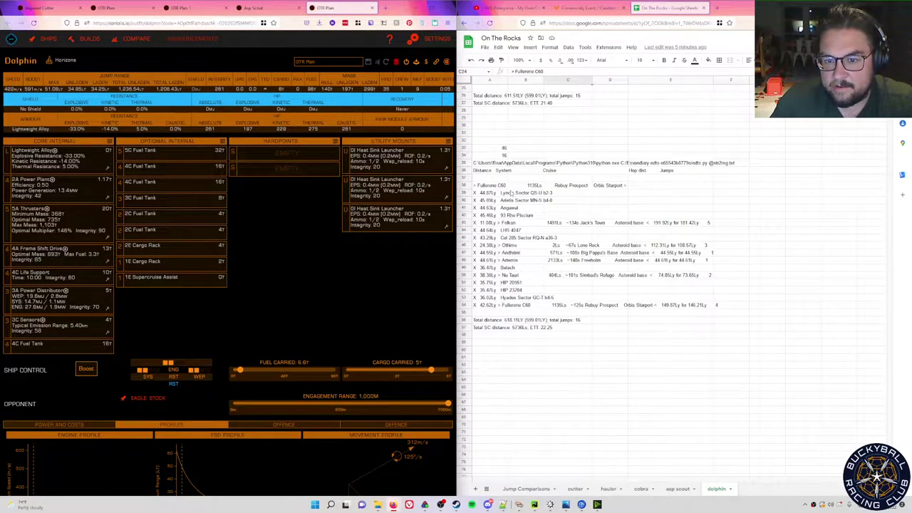
scroll(513, 187, up, 6)
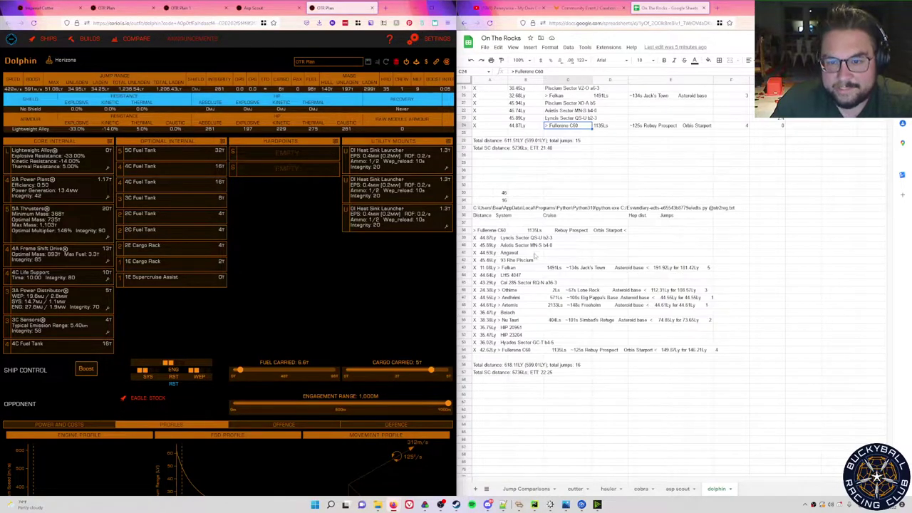
scroll(554, 378, down, 5)
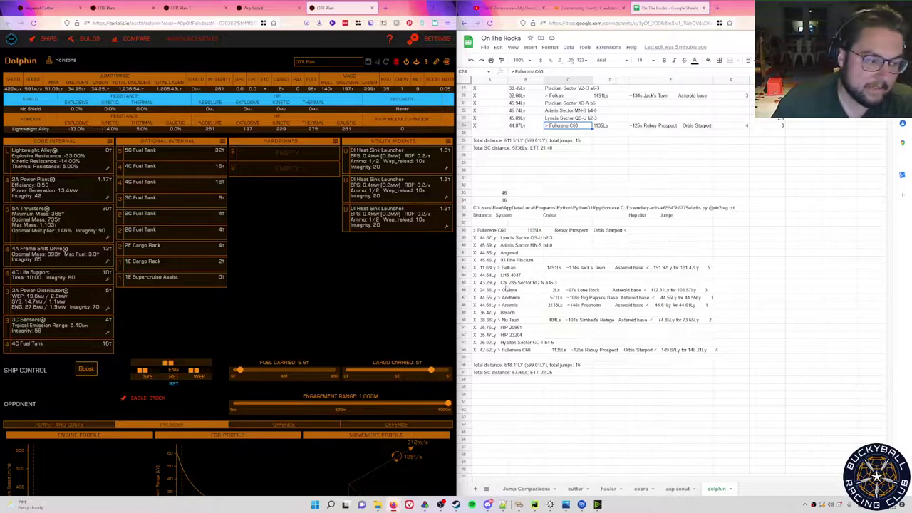
Check the edts route output in PyCharm and the route parameters in Notepad++, and return to the dolphin sheet.
click(534, 505)
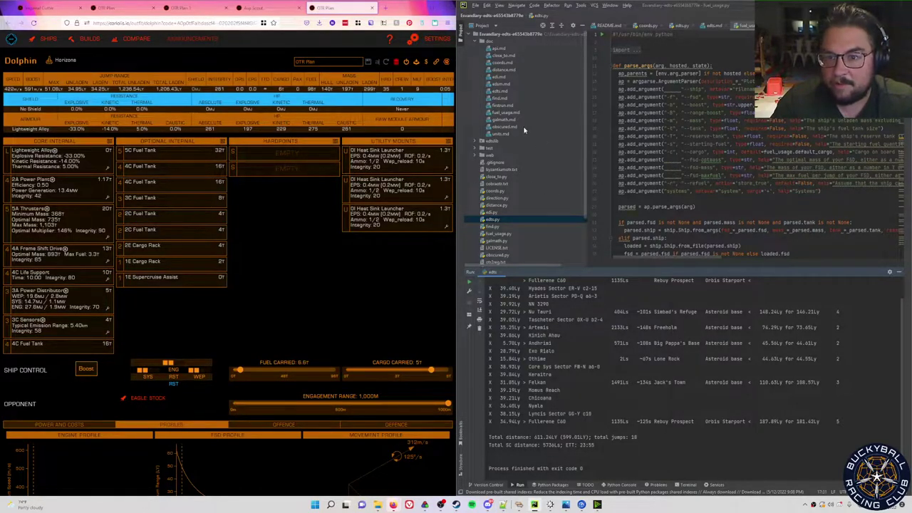
click(504, 504)
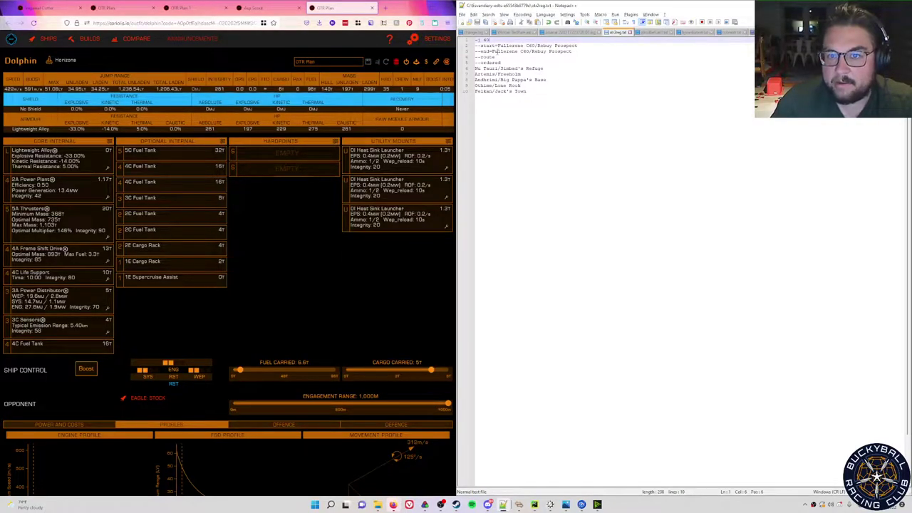
key(alt+Tab)
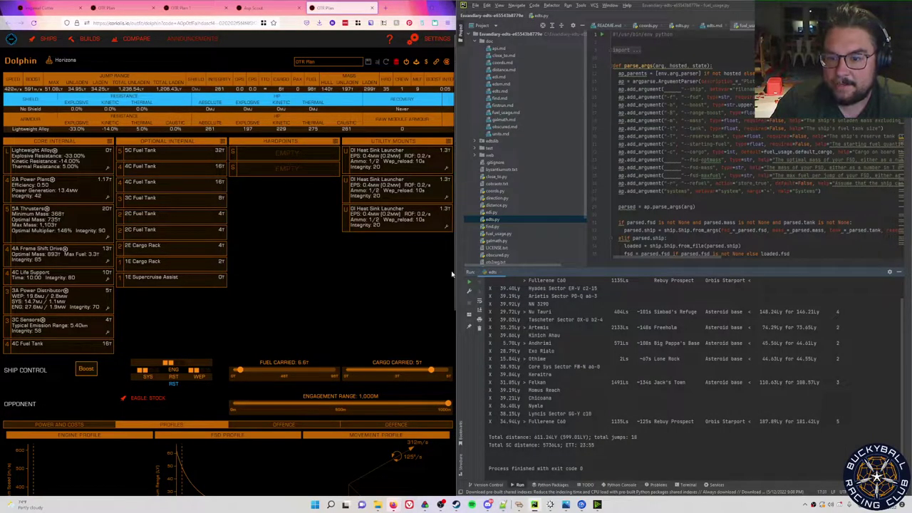
click(470, 286)
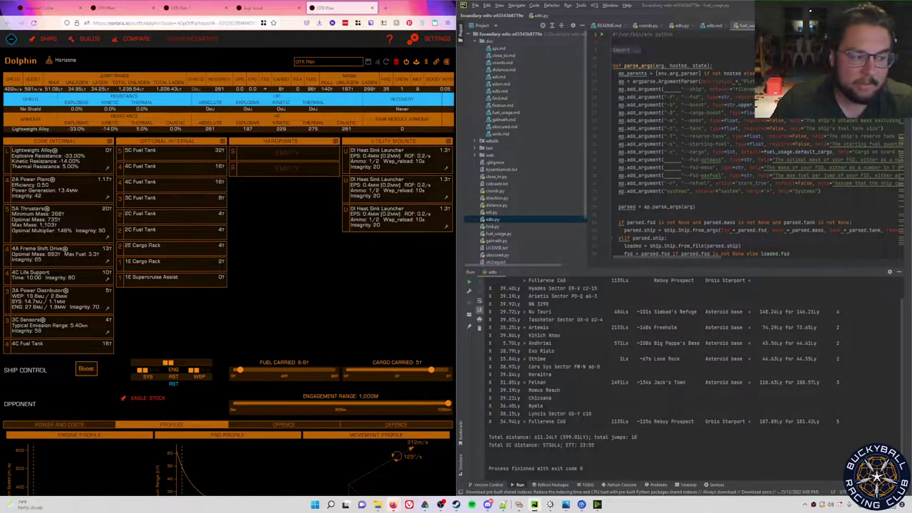
key(alt+Tab)
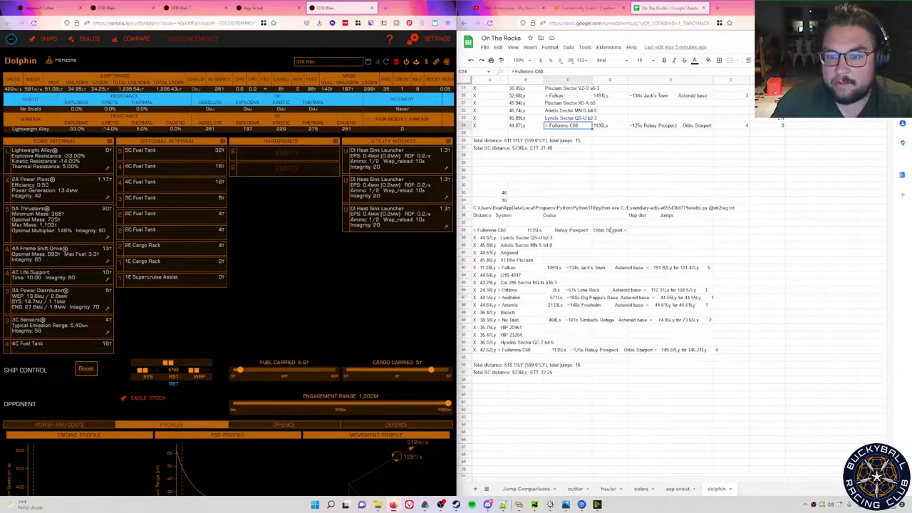
Trace the fuel values beside the first dolphin route from the start row to the Felkan row.
scroll(609, 229, up, 4)
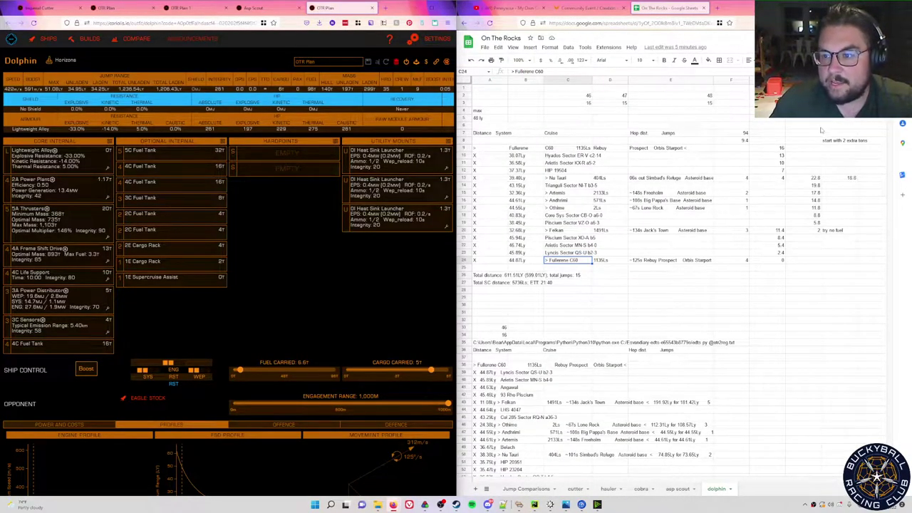
click(744, 134)
click(745, 141)
click(778, 148)
click(780, 163)
click(778, 171)
click(779, 178)
click(804, 181)
click(804, 208)
click(804, 231)
mouse_move(627, 481)
mouse_down()
mouse_move(650, 475)
mouse_move(634, 475)
mouse_up()
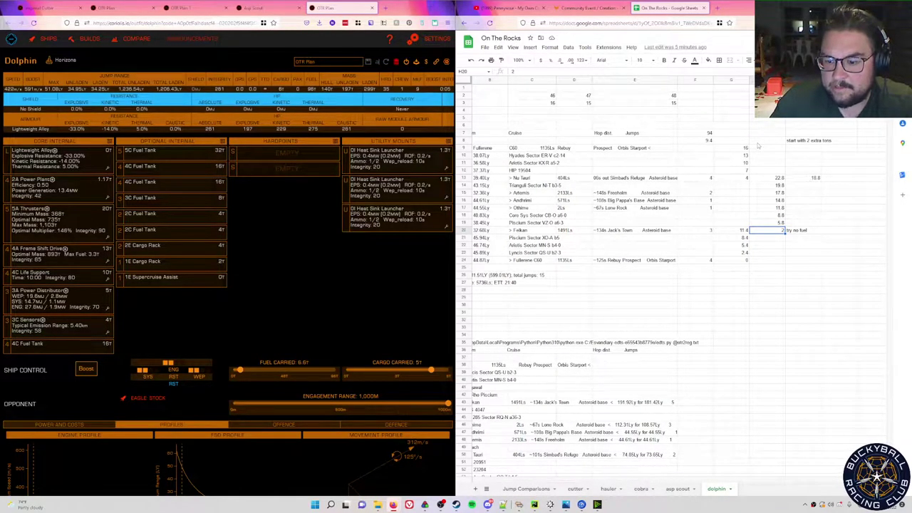
Compare the asp scout sheet's refuel notes with the dolphin sheet and glance at the Videos folder.
click(678, 489)
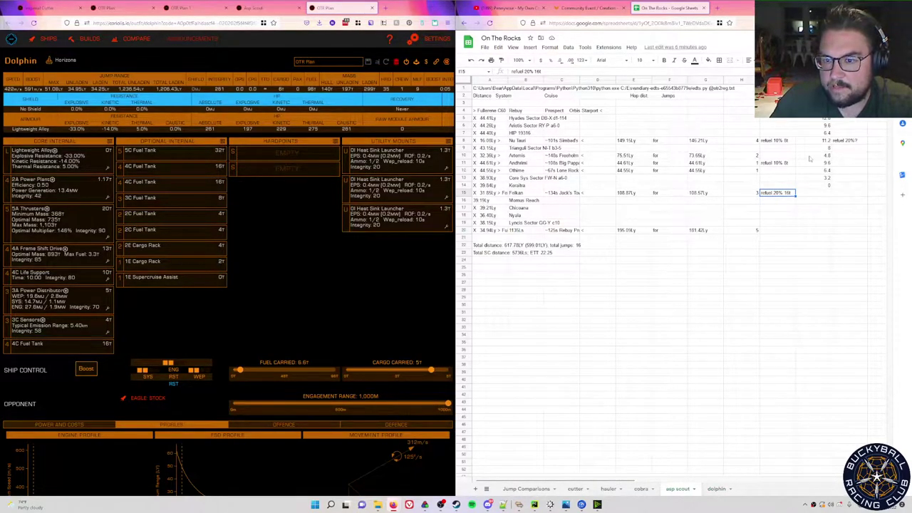
click(717, 490)
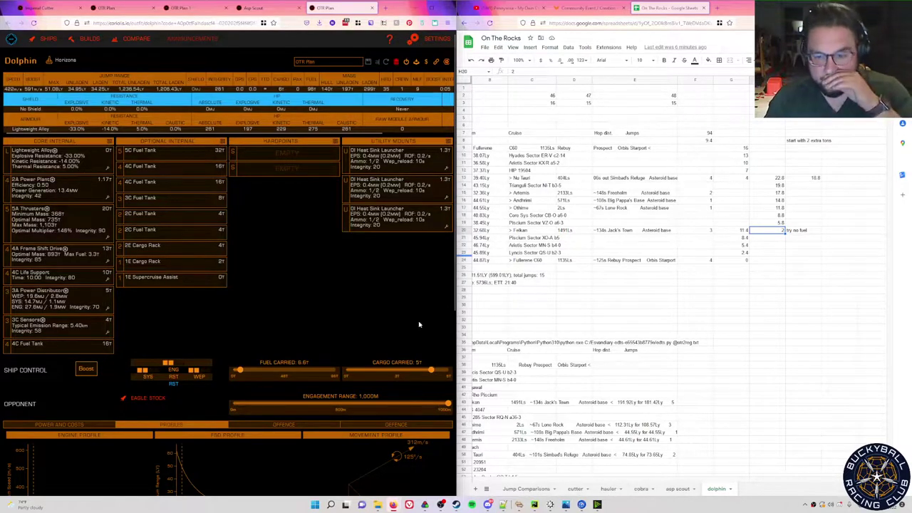
click(377, 504)
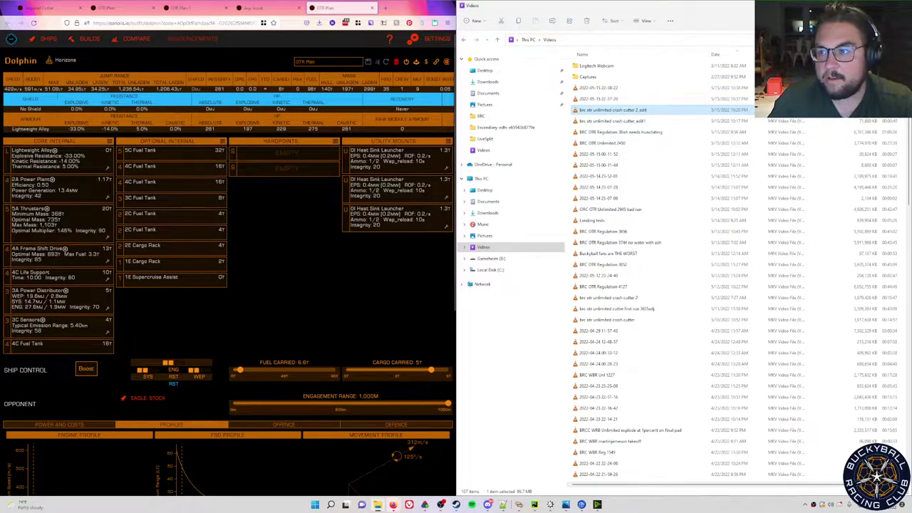
key(alt+Tab)
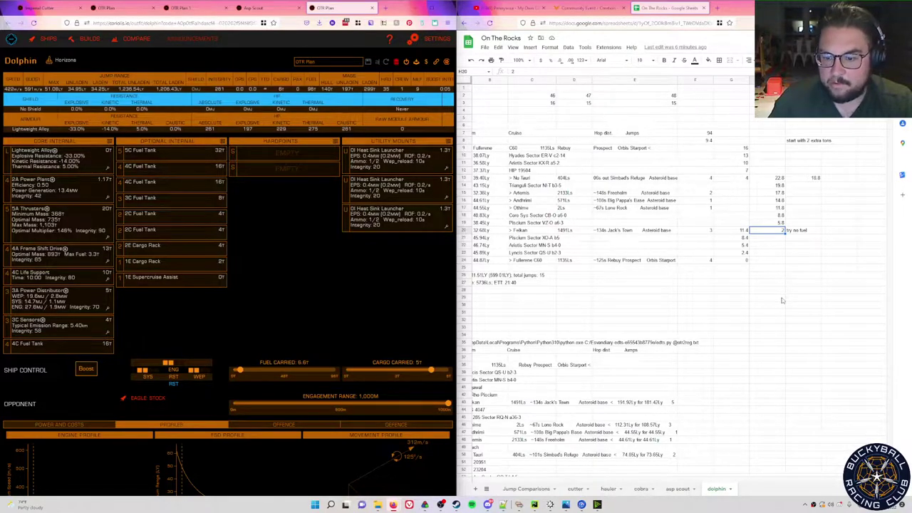
Examine the entries across row 22 of the first dolphin route and look over the second route below it.
scroll(777, 296, down, 5)
scroll(670, 260, up, 1)
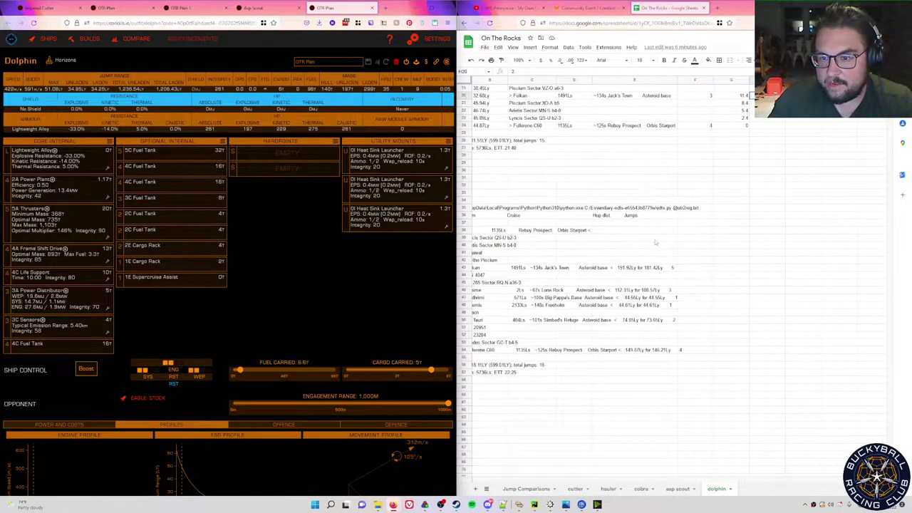
scroll(655, 245, up, 4)
click(529, 246)
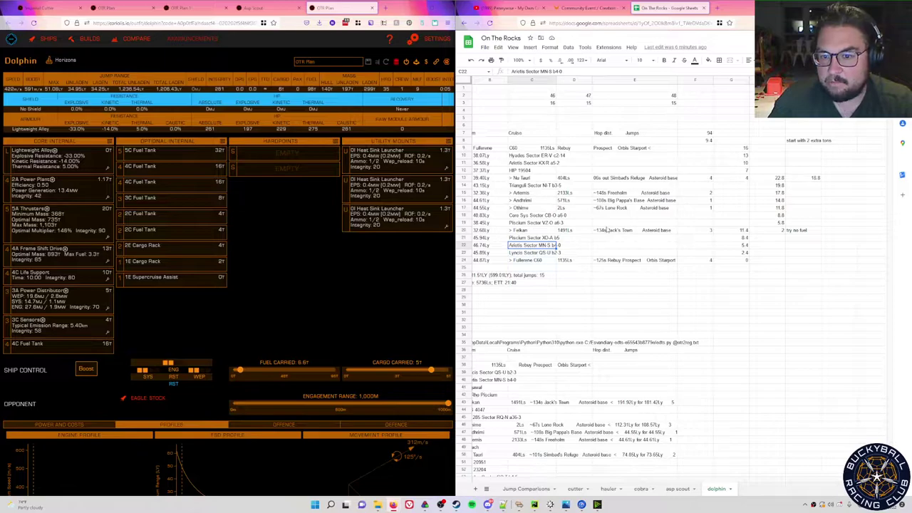
key(Right)
key(Right)
key(Right)
key(Right)
key(Right)
key(Right)
key(Right)
key(Right)
key(Right)
key(Right)
key(Right)
key(Left)
key(Left)
key(Left)
key(Left)
key(Left)
key(Left)
key(Left)
key(Left)
key(Left)
key(Left)
key(Left)
key(Left)
key(Left)
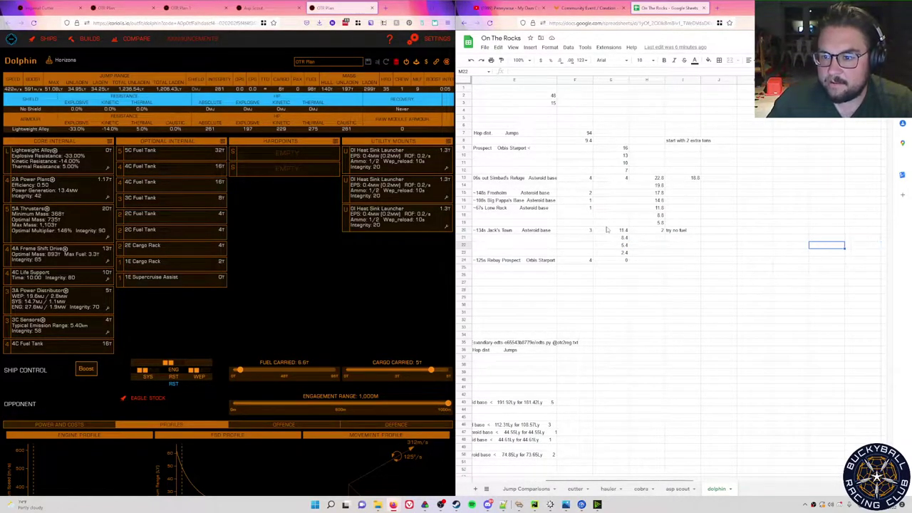
scroll(607, 228, down, 5)
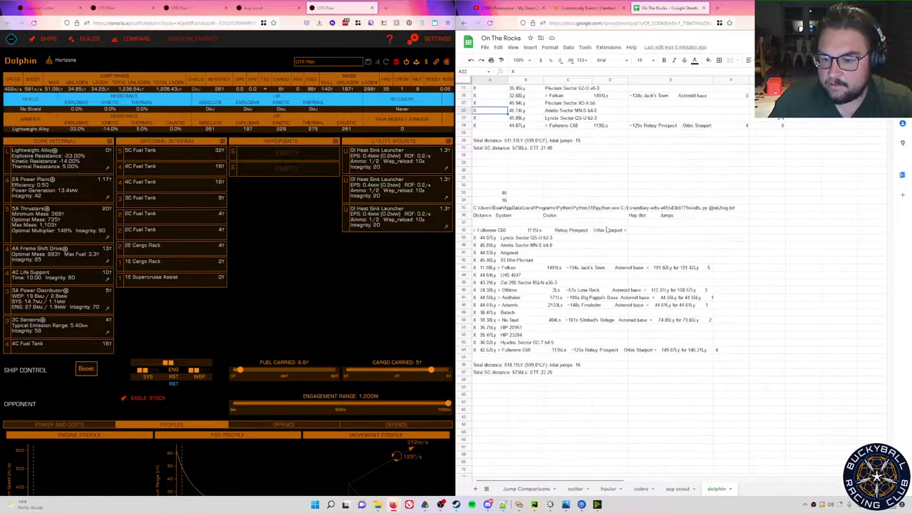
Show the asp scout sheet, enlarge the spreadsheet window to full screen, and view both routes on the dolphin sheet.
click(677, 489)
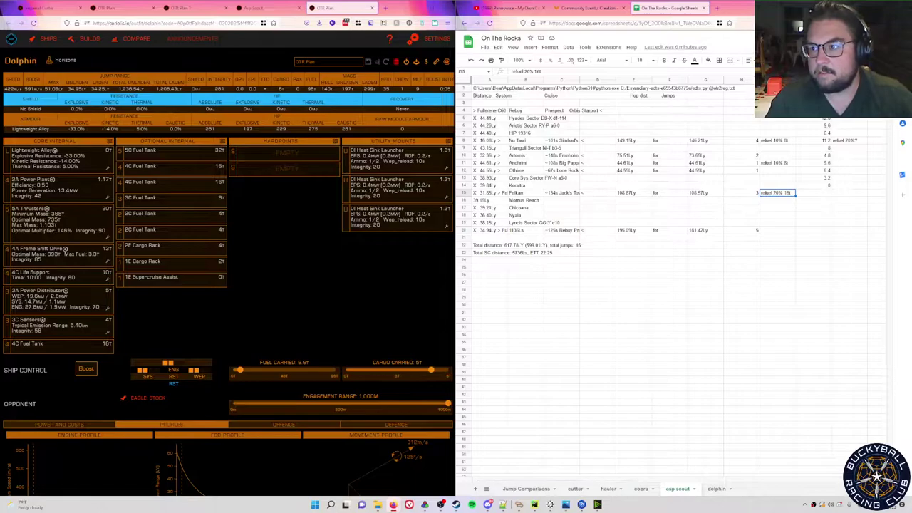
key(super+Up)
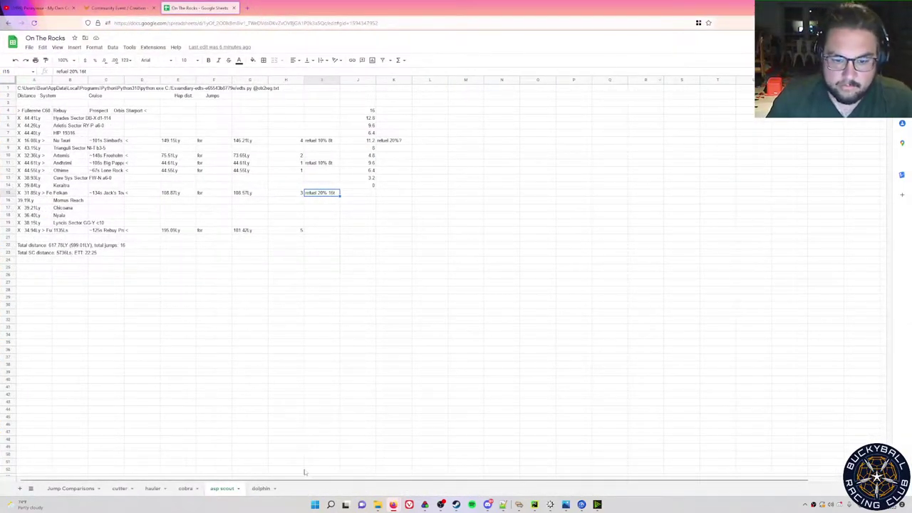
click(261, 489)
scroll(321, 312, up, 5)
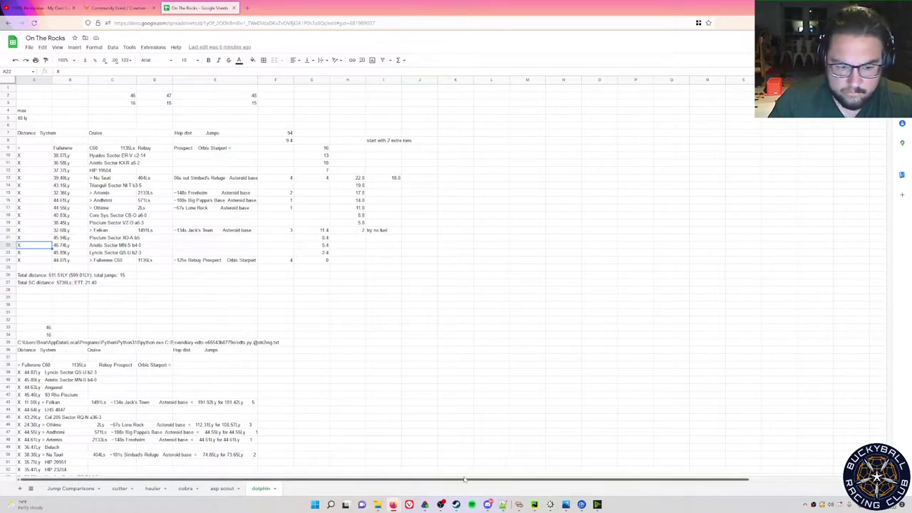
scroll(329, 423, down, 4)
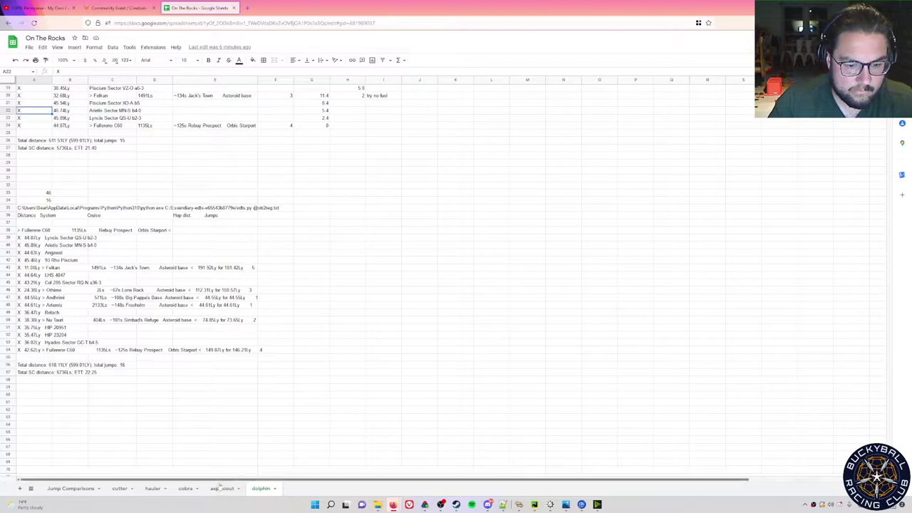
Glance at the cutter sheet and reread the dolphin routes, including the stop between Nu Tauri and Artemis.
click(122, 489)
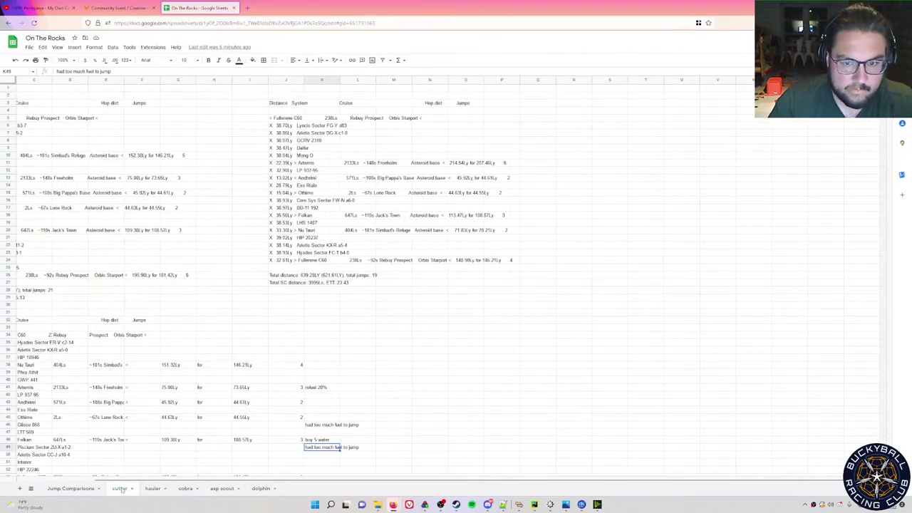
click(261, 489)
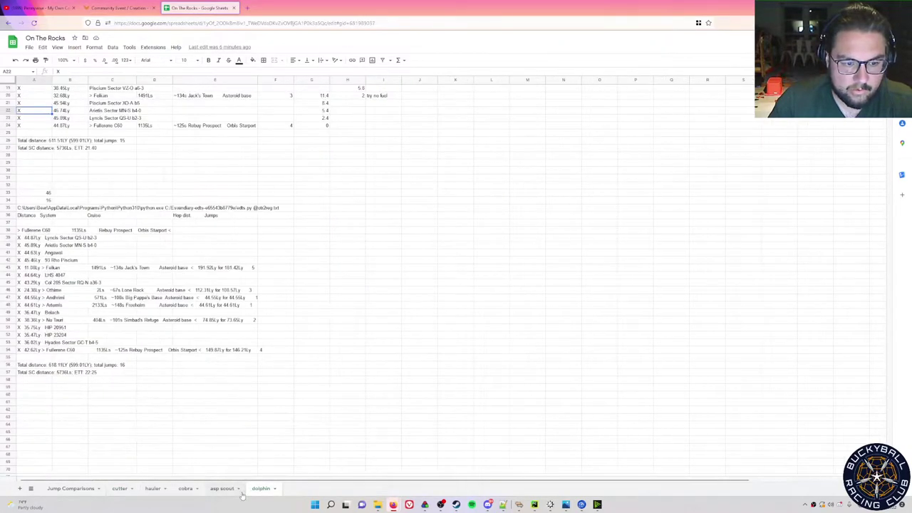
scroll(228, 401, up, 4)
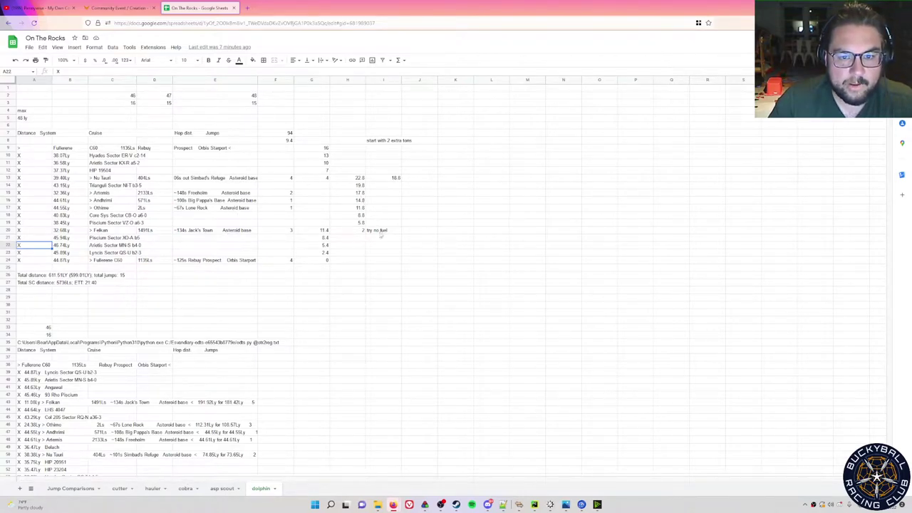
click(109, 187)
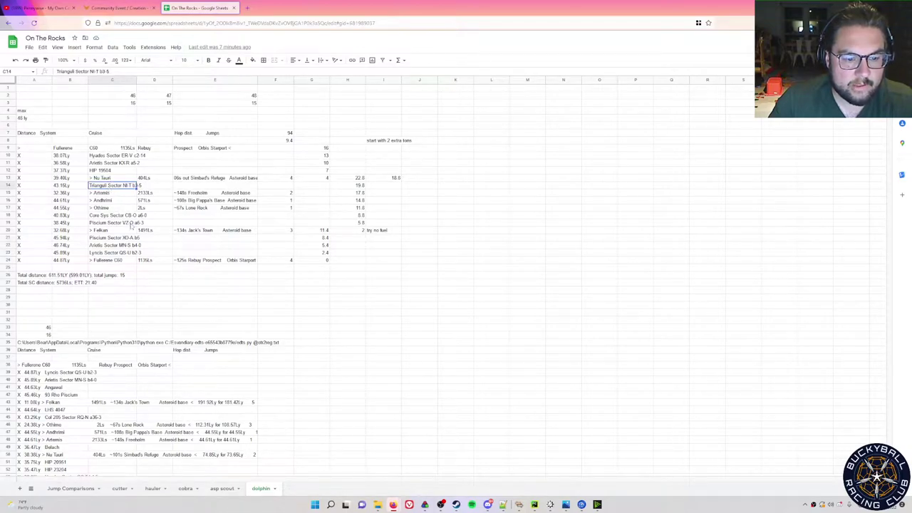
scroll(133, 228, down, 5)
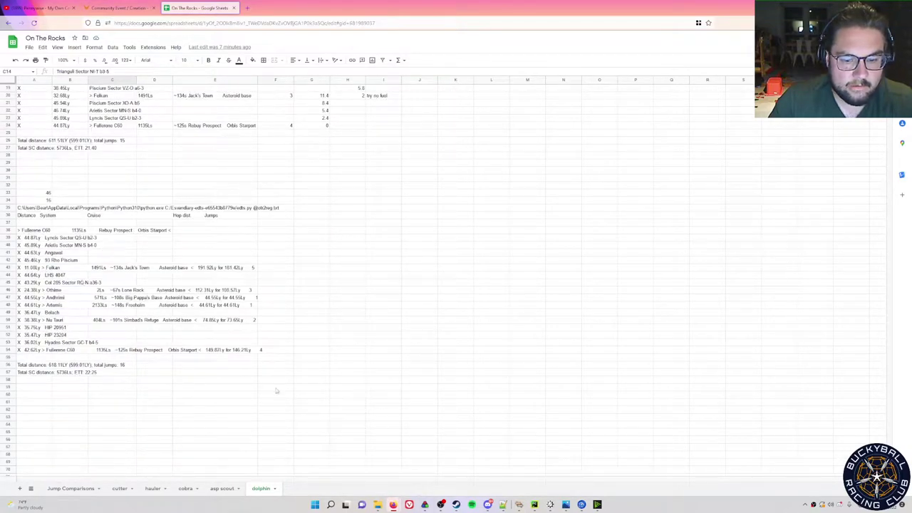
Revisit the asp scout sheet and read the cobra sheet's fuel and routing notes from the Felkan row down to Fullerene C60.
click(222, 489)
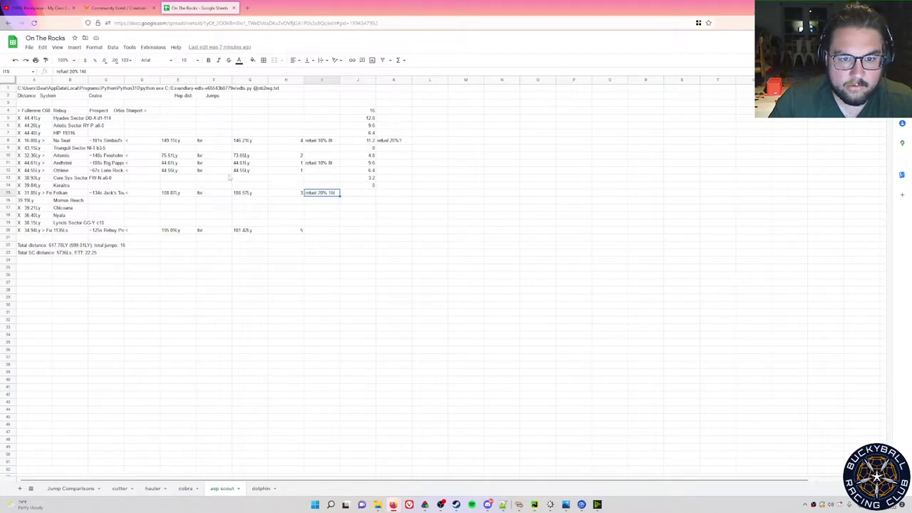
click(180, 492)
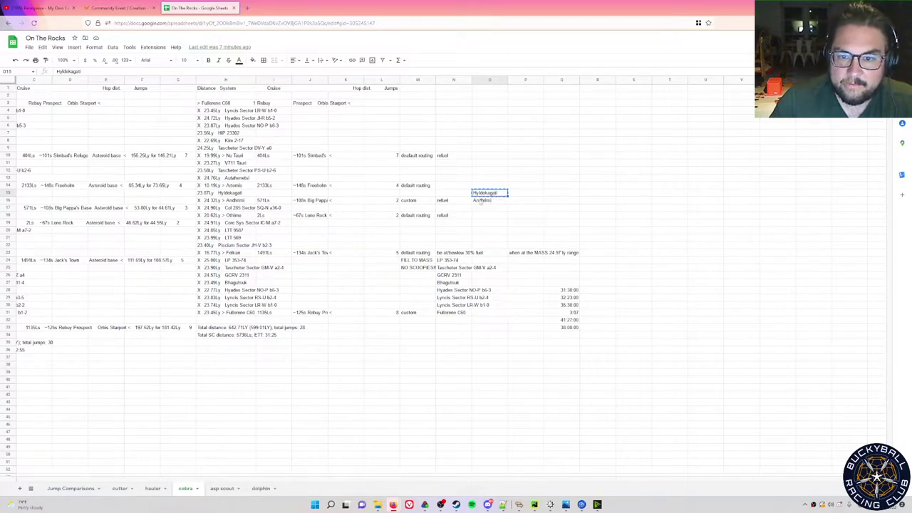
click(452, 252)
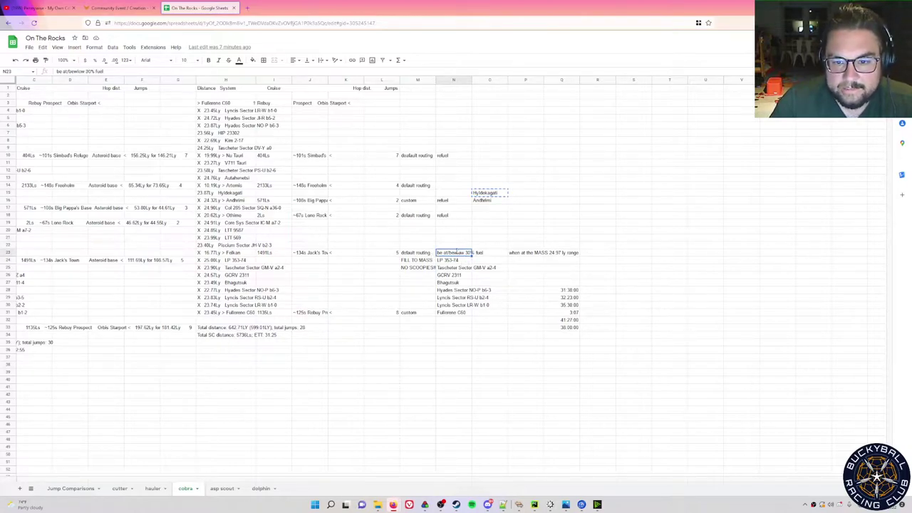
click(451, 263)
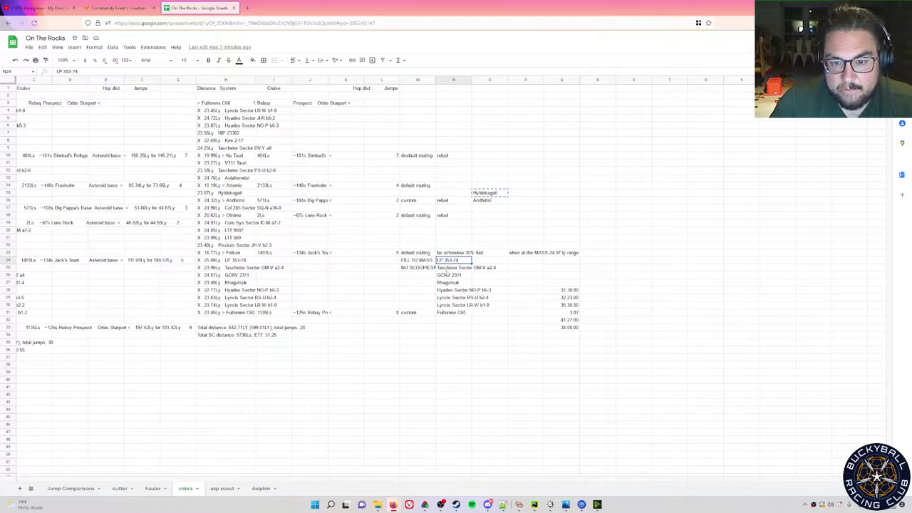
click(452, 269)
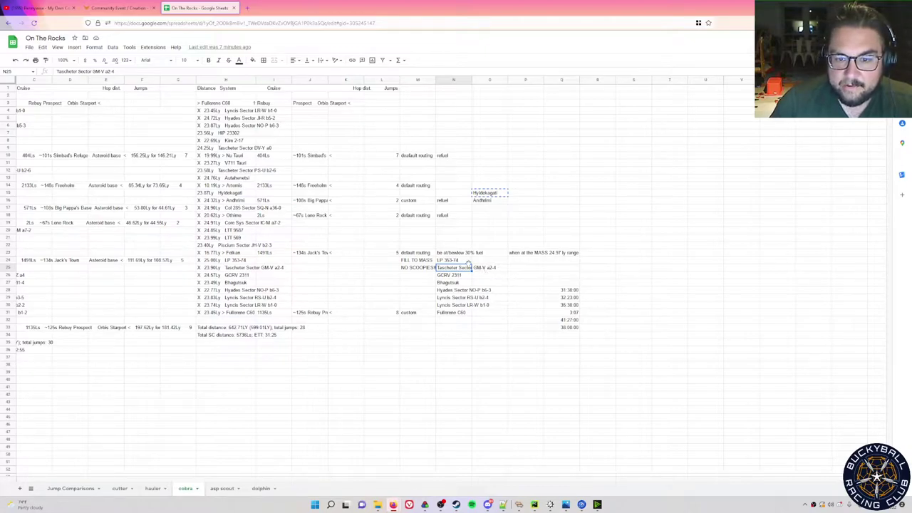
click(455, 314)
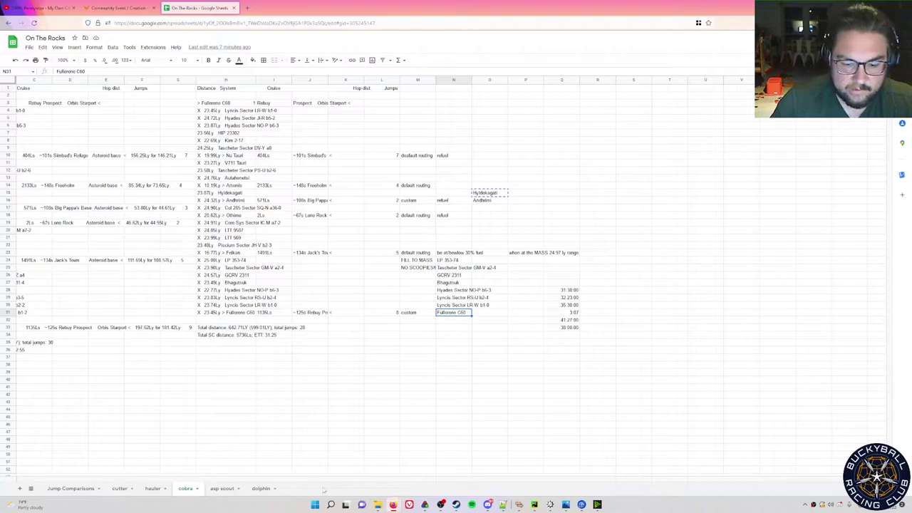
Open the BRC OTR Unlimited 2450 recording from the Videos folder in VLC and advance it to the departure from Rebuy Prospect.
click(378, 505)
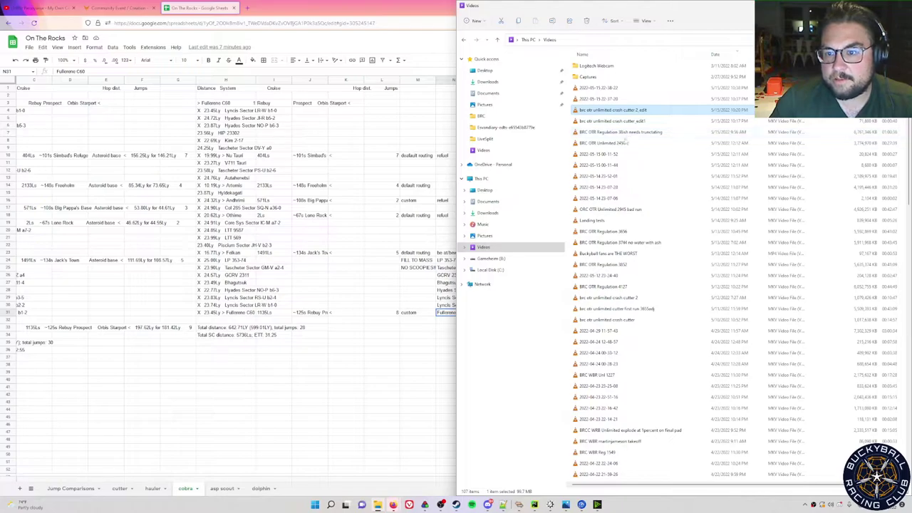
double_click(621, 143)
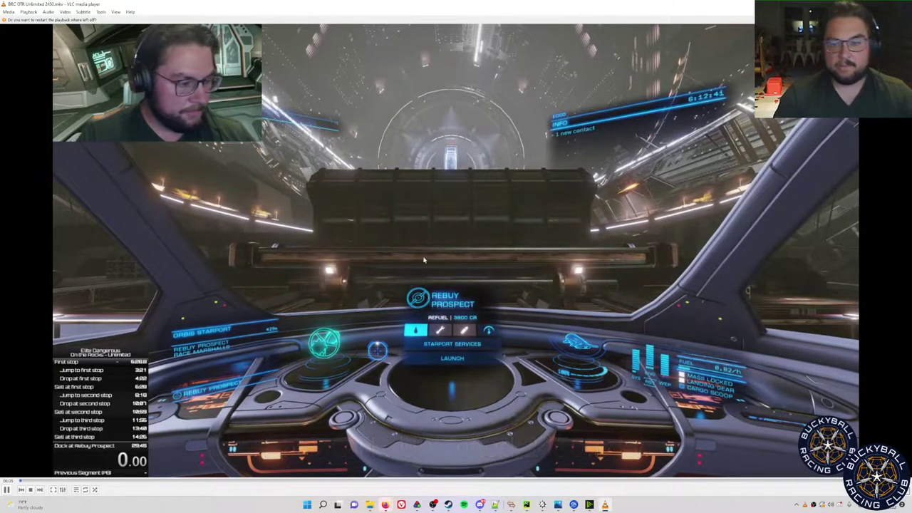
key(Right)
key(Right)
key(Right)
key(Right)
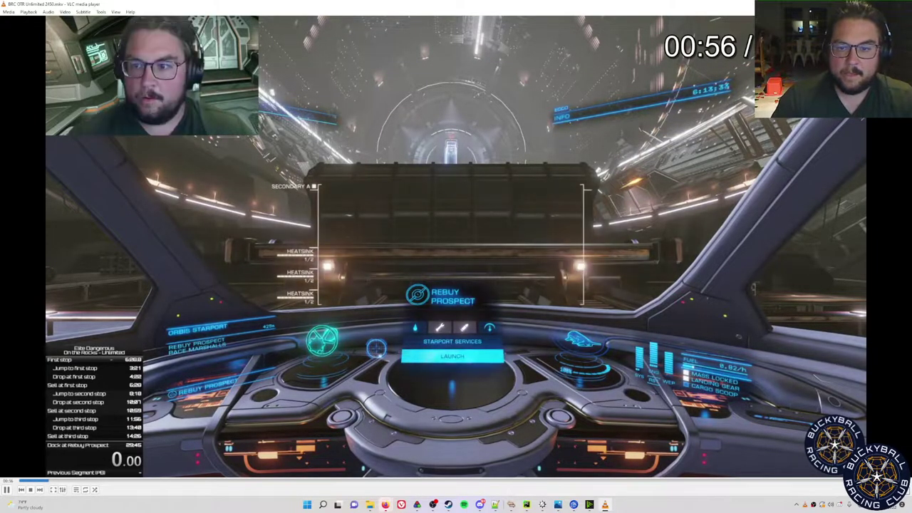
key(Right)
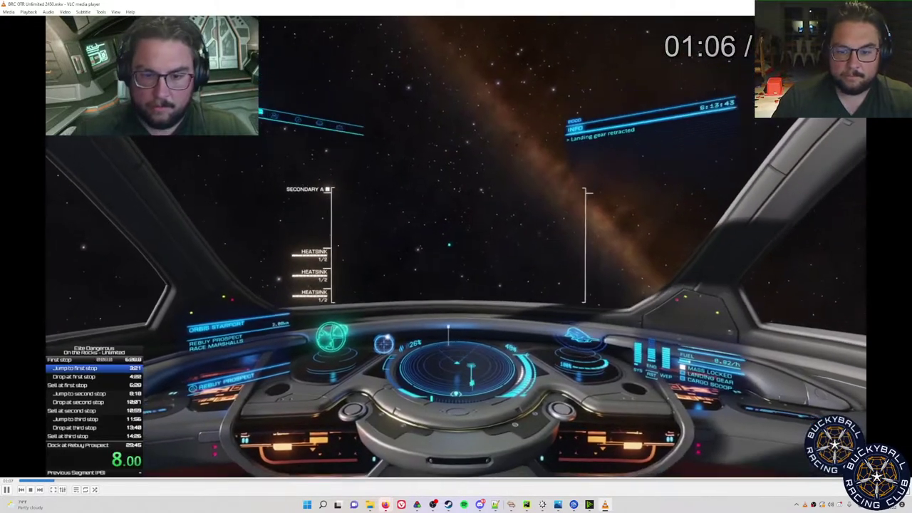
key(Left)
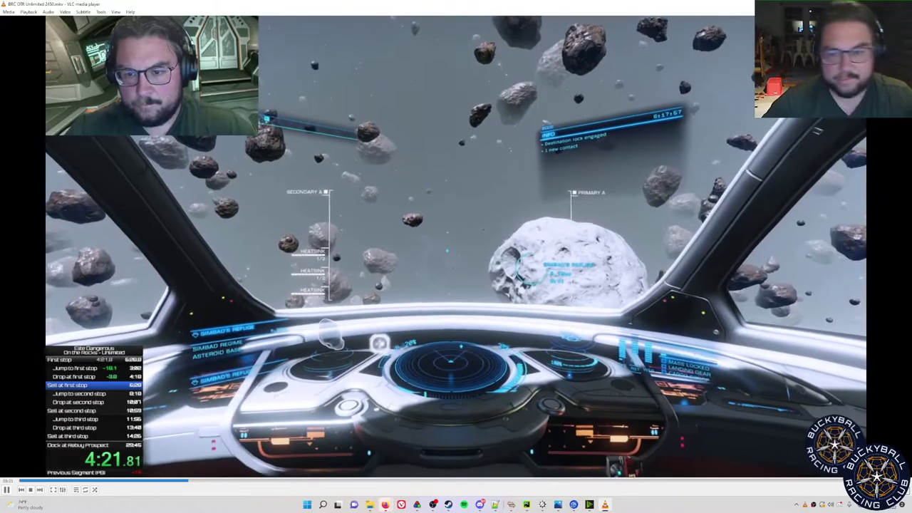
Advance the recording through the approach and docking at Simbad's Refuge, the first stop.
key(shift+Right)
key(shift+Right)
key(shift+Right)
key(shift+Right)
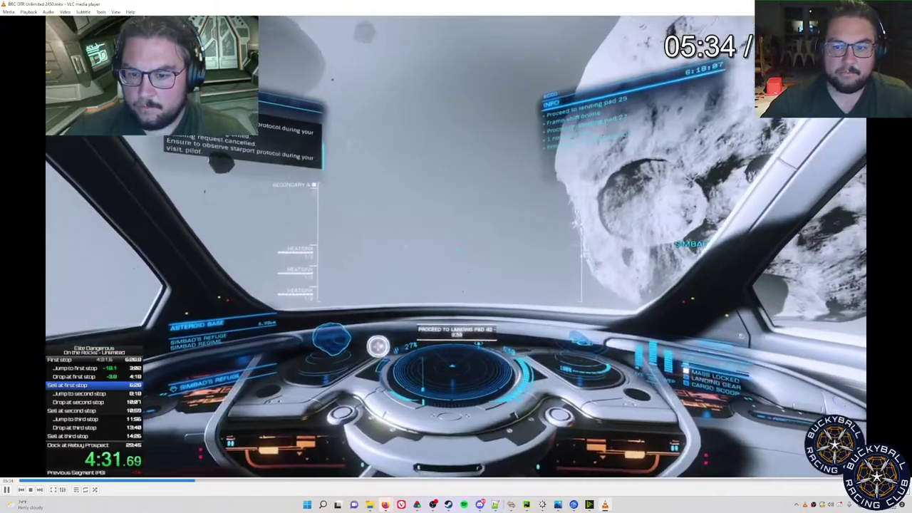
key(shift+Right)
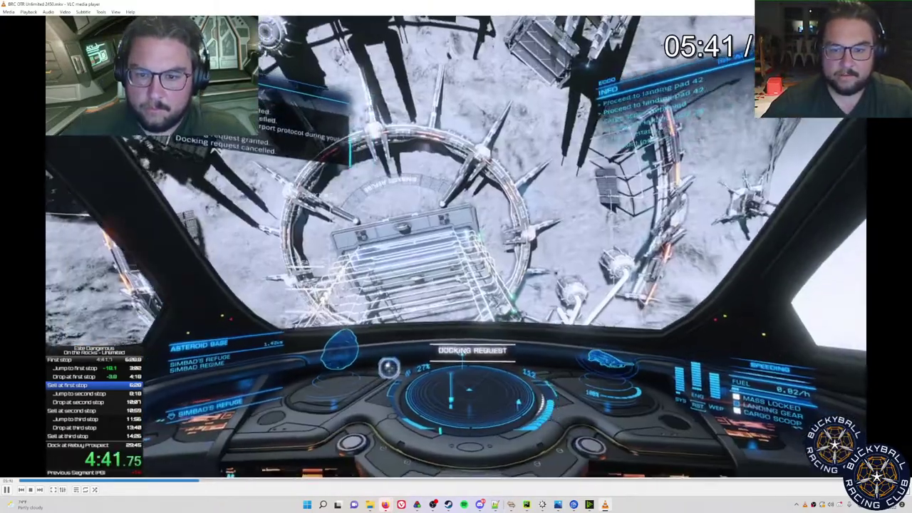
key(shift+Right)
key(shift+Right)
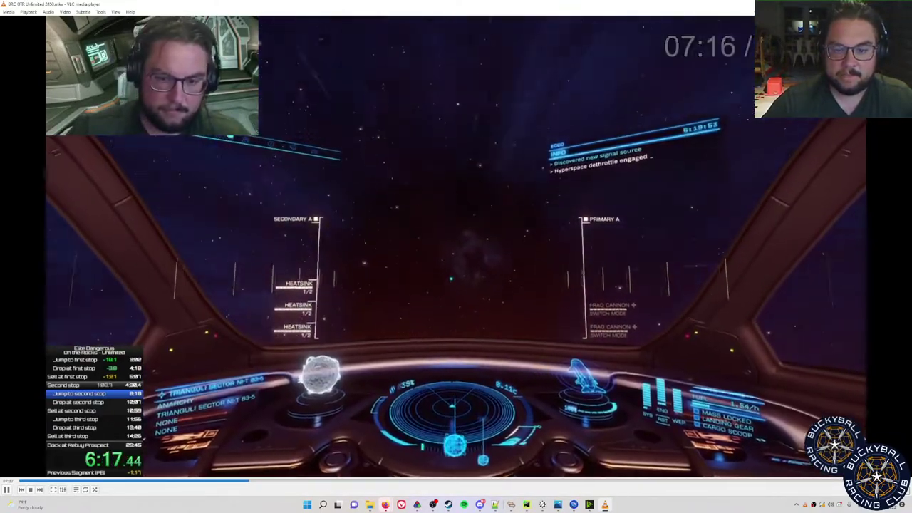
Advance the run past the Trianguli Sector jump and the charge for Artemis to the arrival in the Artemis system.
key(shift+Right)
key(shift+Right)
key(shift+Right)
key(shift+Right)
key(shift+Right)
key(shift+Right)
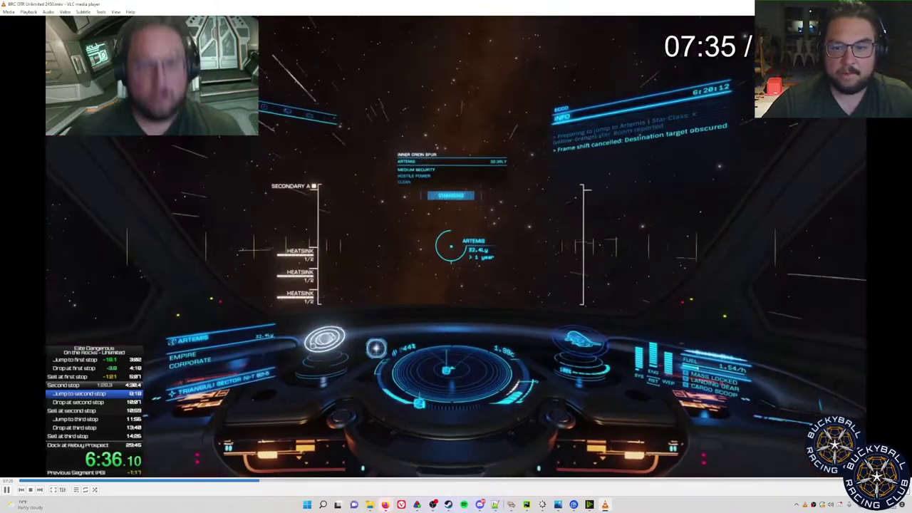
key(shift+Right)
key(shift+Right)
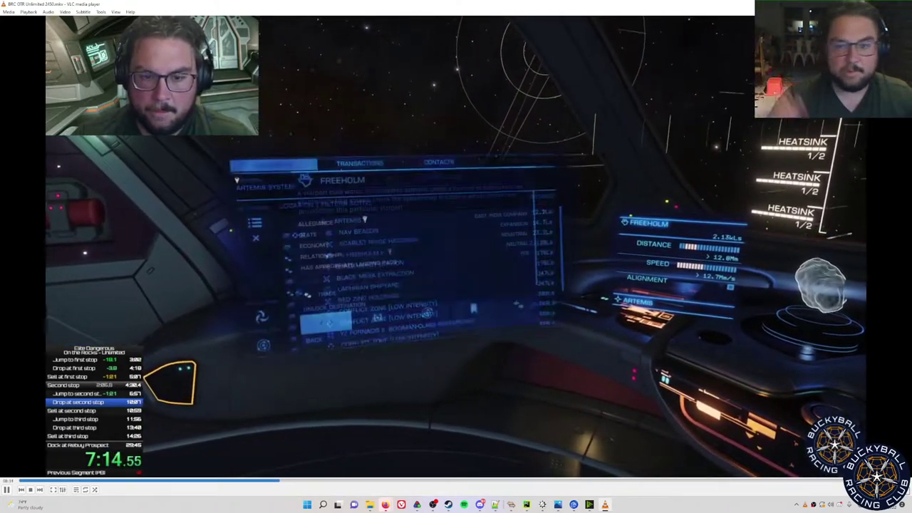
Advance through the Artemis supercruise leg until the ship is about to drop at Freeholm.
key(shift+Right)
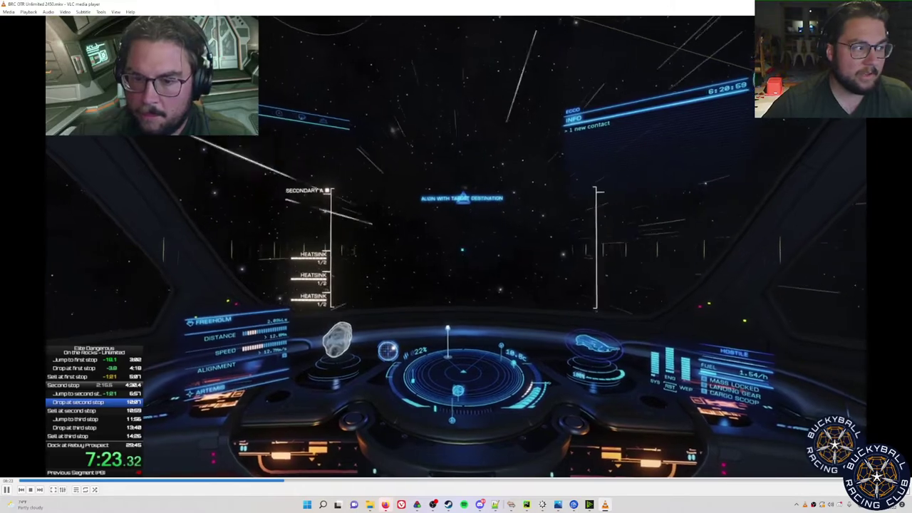
key(shift+Right)
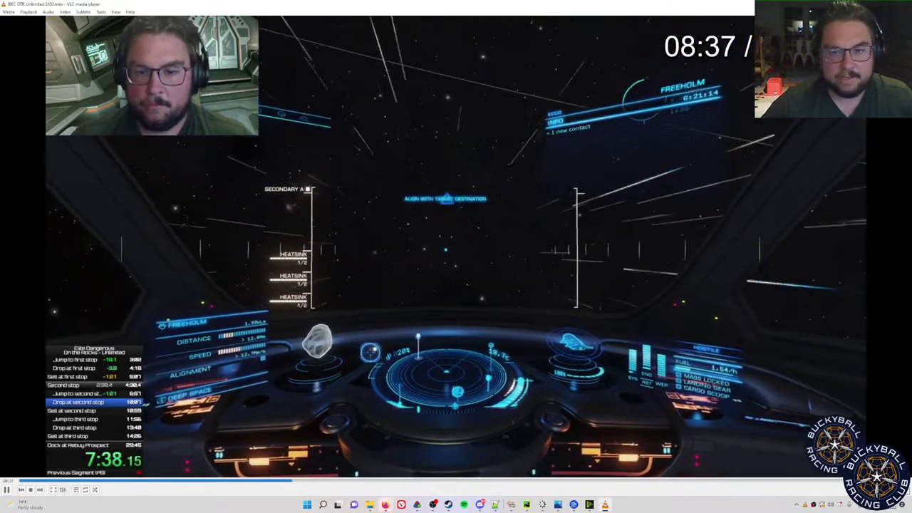
key(shift+Right)
key(shift+Right)
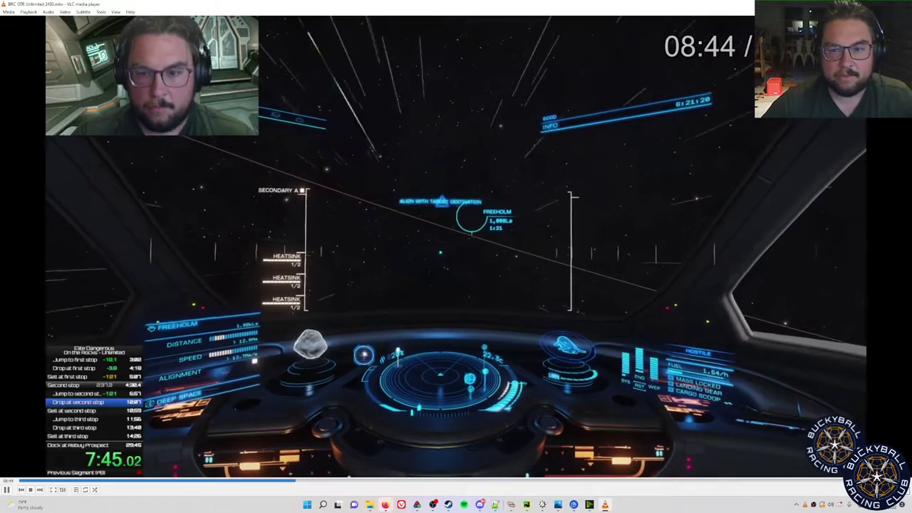
key(alt+Right)
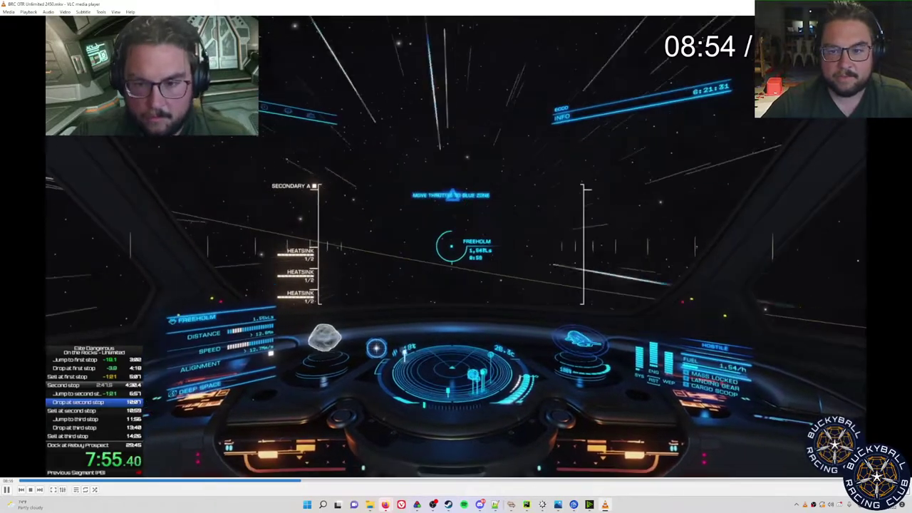
key(alt+Right)
key(alt+Right)
key(alt+Right)
key(alt+Right)
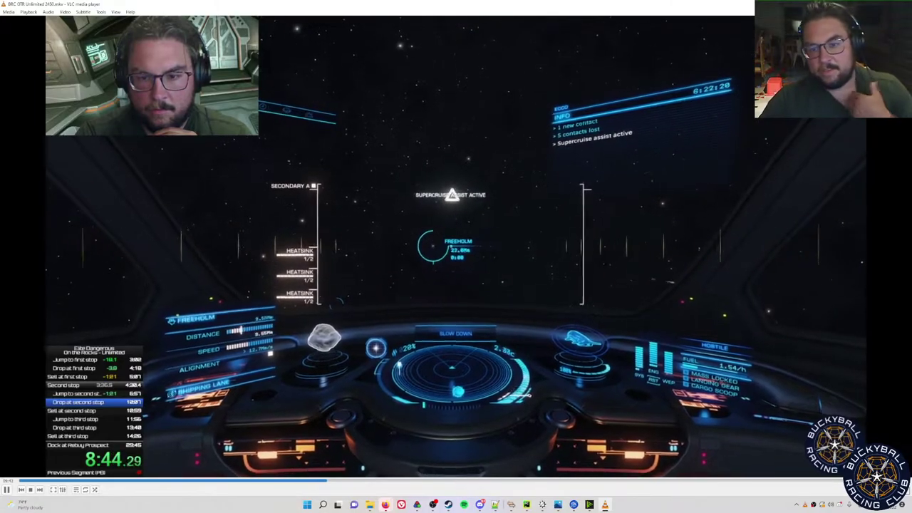
Review the approach to Freeholm, skipping past docking to the departure towards Andhrimi.
key(shift+Right)
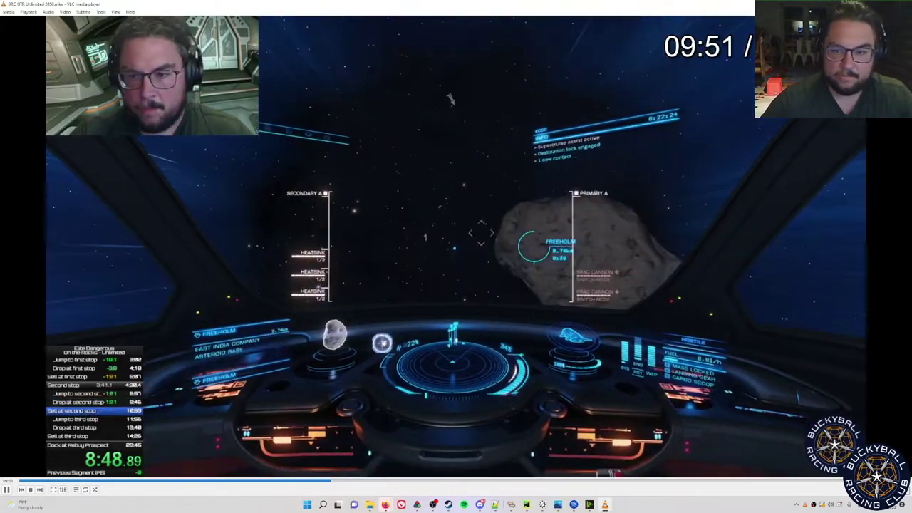
key(shift+Right)
key(shift+Right)
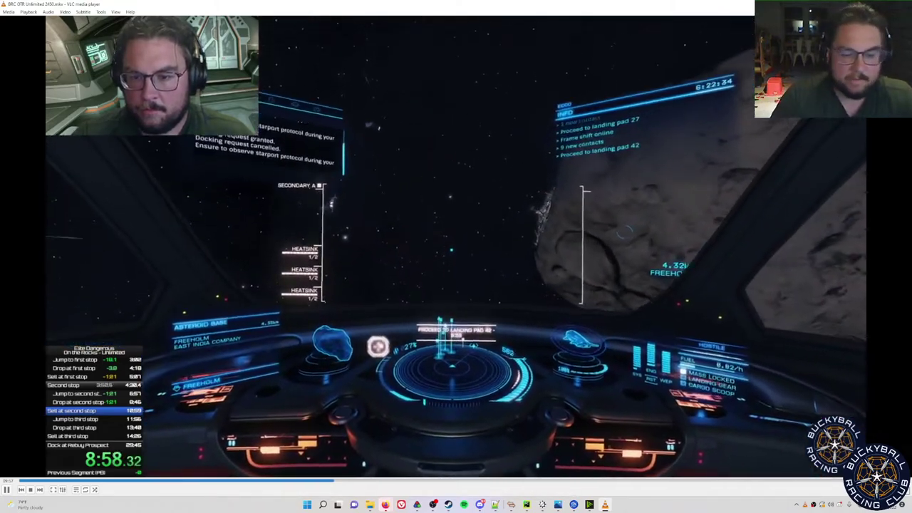
key(alt+Right)
key(alt+Right)
key(alt+Right)
key(alt+Right)
key(alt+Right)
key(alt+Right)
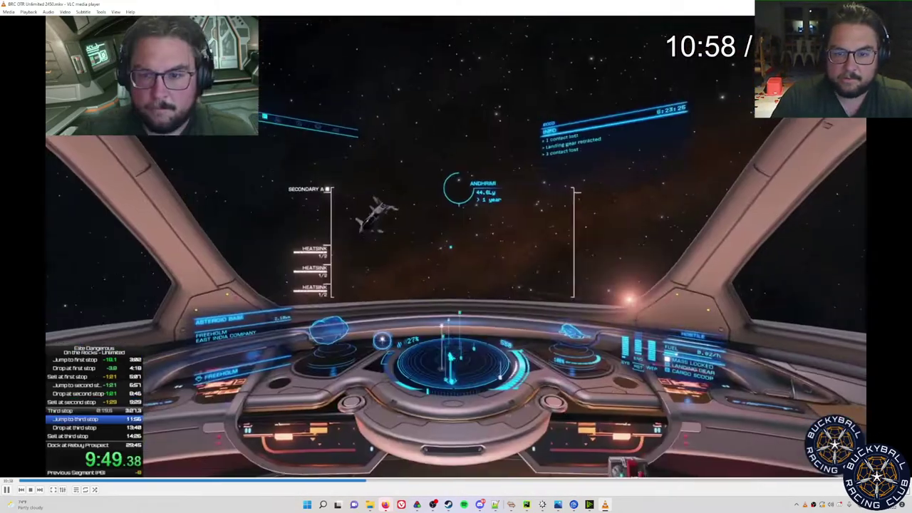
Advance the run through the Andhrimi system and its supercruise leg to the docking at Big Pappa's Base.
key(alt+Right)
key(alt+Right)
key(alt+Right)
key(alt+Right)
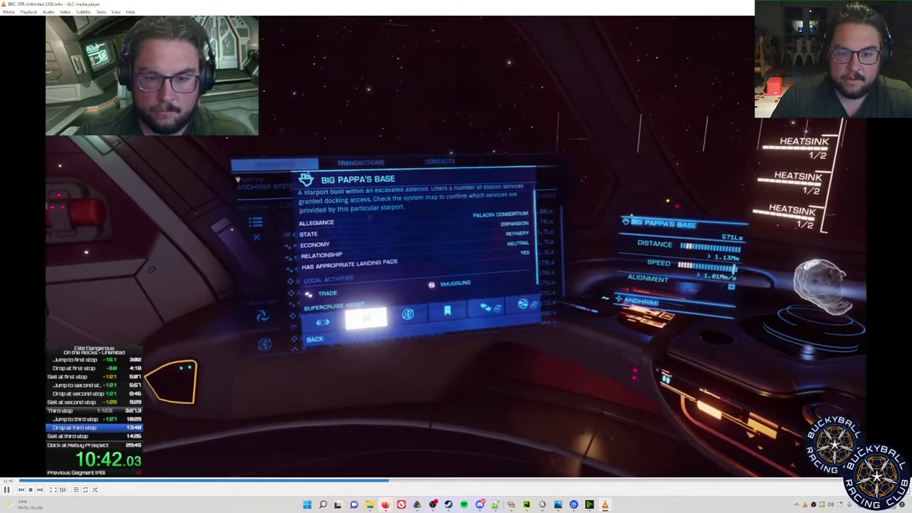
key(alt+Right)
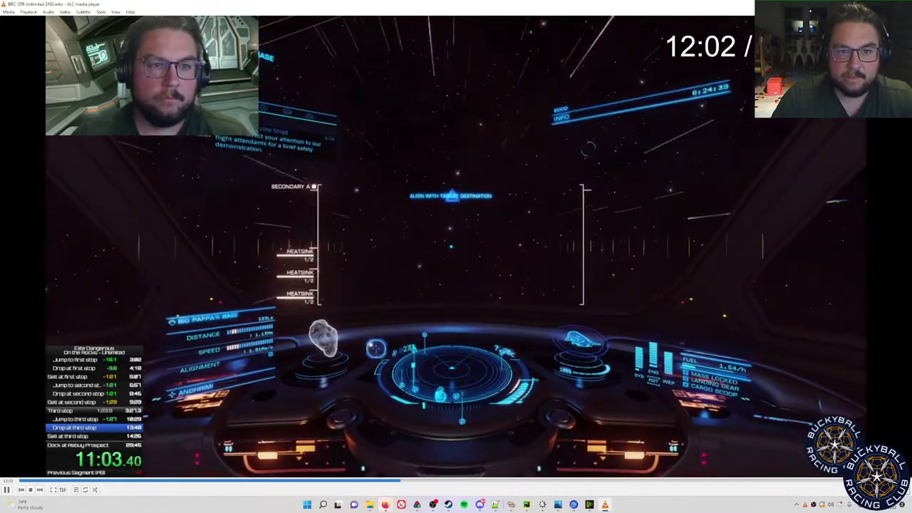
key(alt+Right)
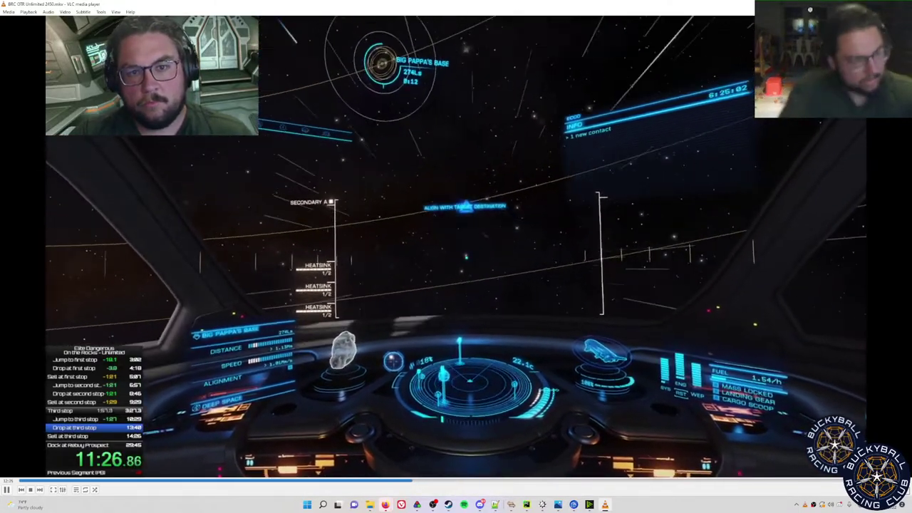
key(shift+Right)
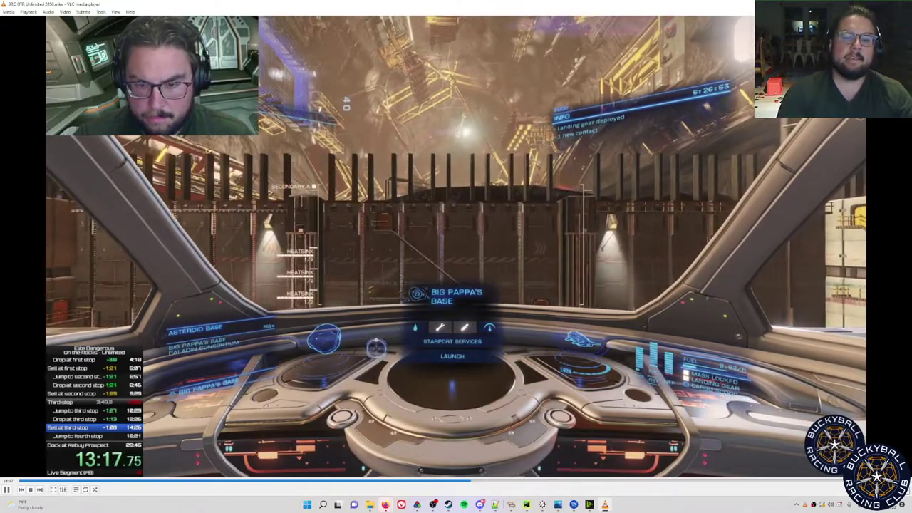
Advance the recording from Big Pappa's Base through the fourth leg to the docking at Lone Rock.
key(Right)
key(Right)
key(Right)
key(Right)
key(Right)
key(Right)
key(Right)
key(Right)
key(Right)
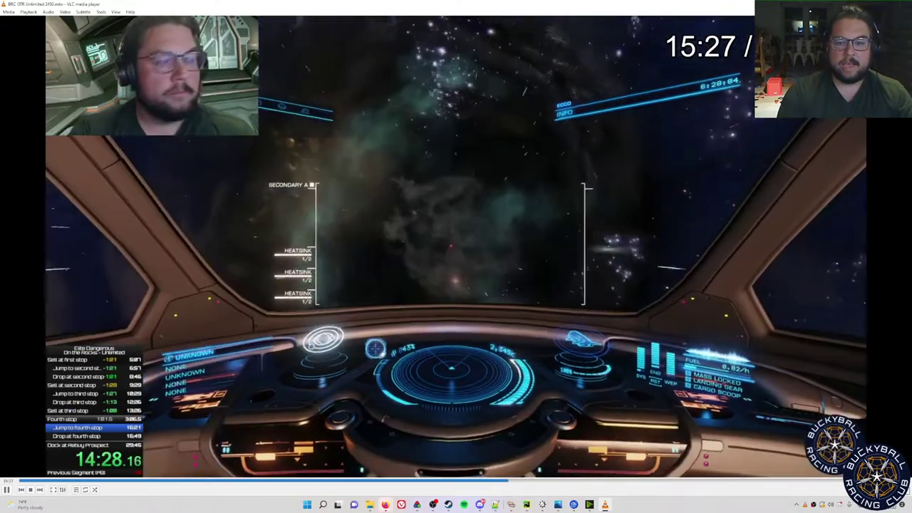
key(Right)
key(Right)
key(Right)
key(Right)
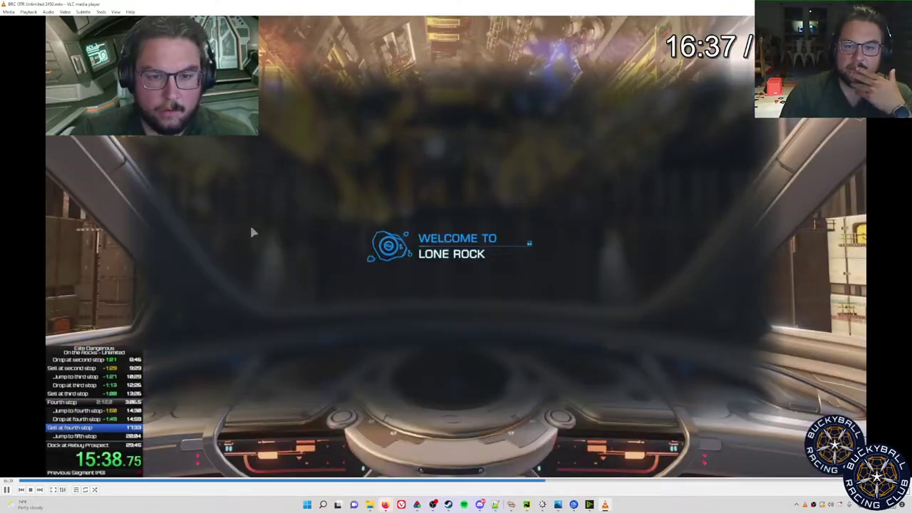
Rewind the recording to the arrival in the Othime system, before the drop at Lone Rock.
key(Left)
key(Left)
key(Left)
key(Left)
key(Left)
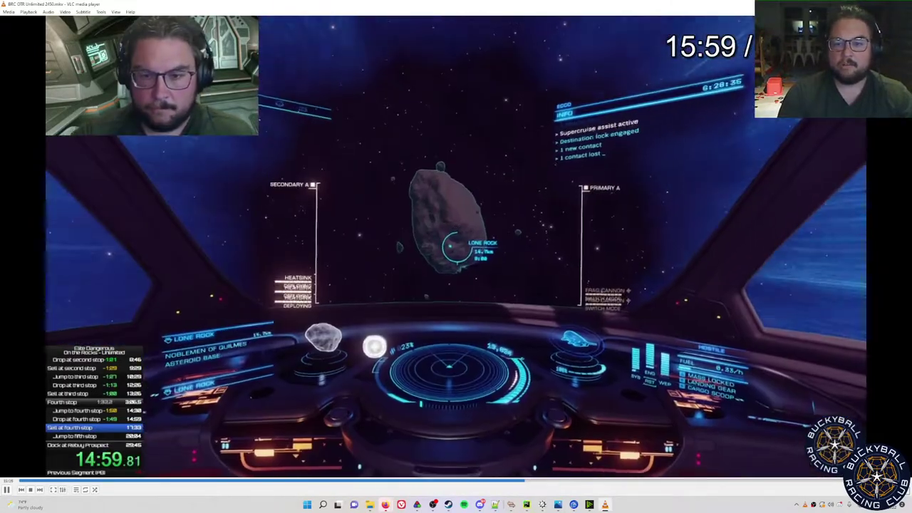
key(Left)
key(Left)
key(Right)
key(Left)
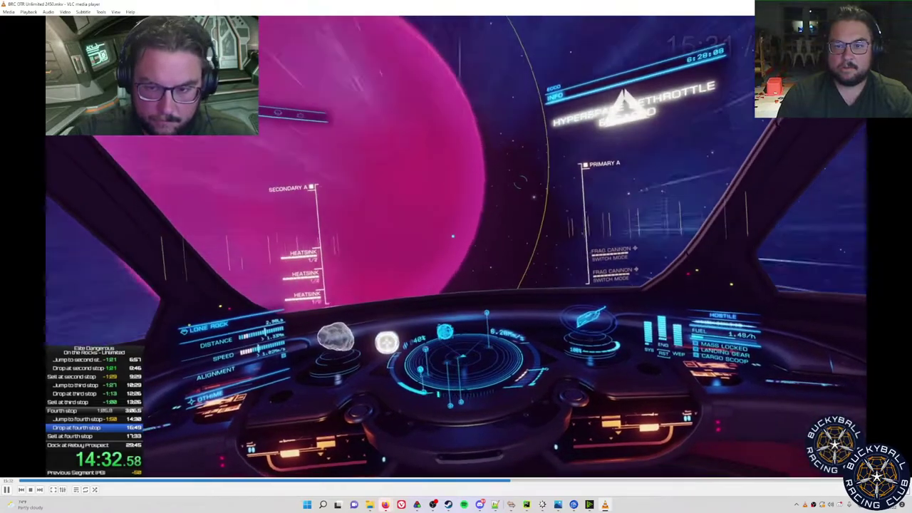
Review the Lone Rock approach and the Buckyball Beer Mats sale, up to the departure for Core Sys Sector CB-O a6-0.
key(shift+Right)
key(shift+Right)
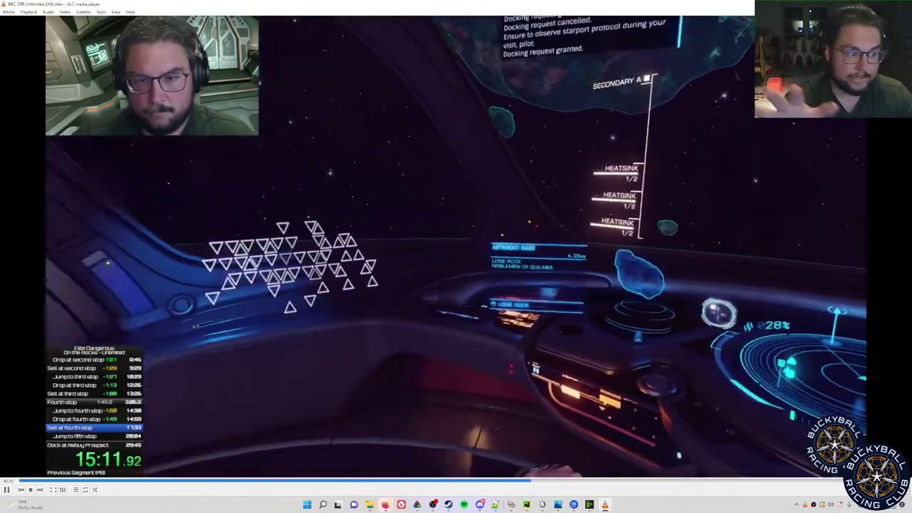
key(Right)
key(Right)
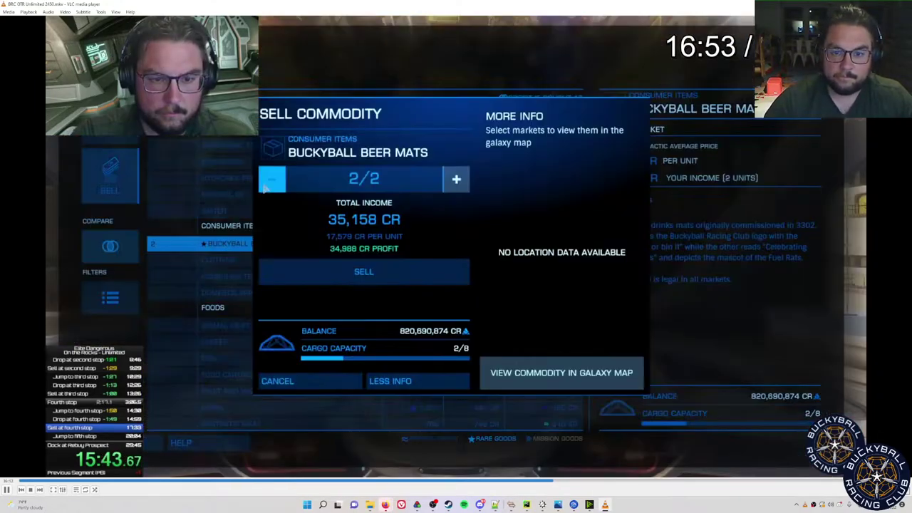
key(Right)
key(Right)
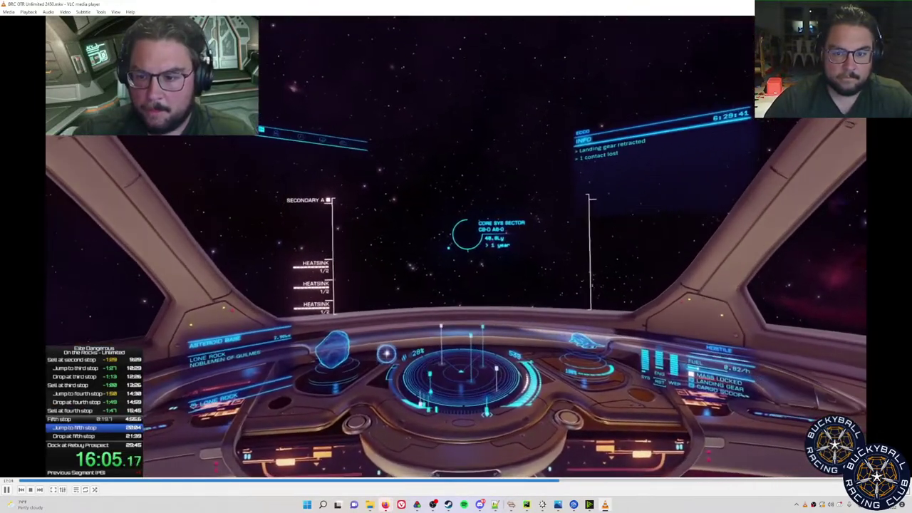
Advance through the fifth leg, past the galaxy map route plotting, to the supercruise approach to Jack's Town.
key(Right)
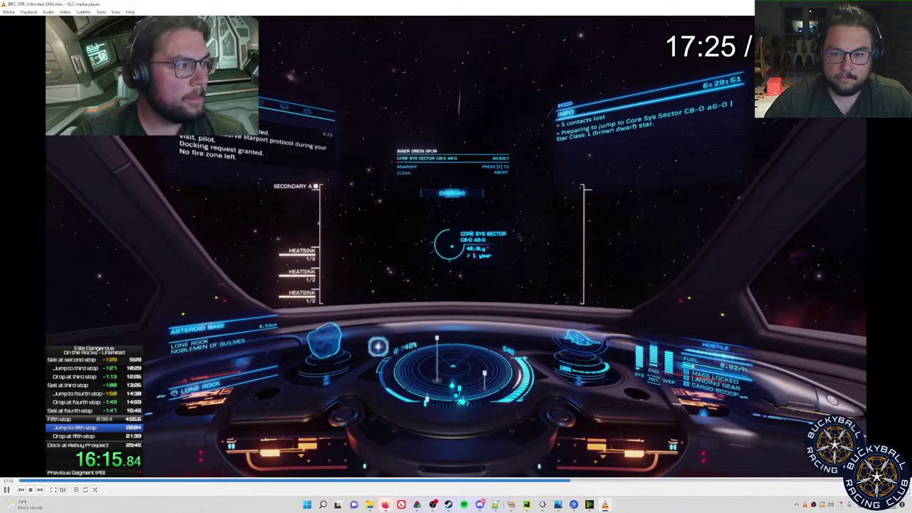
key(Right)
key(Right)
key(Right)
key(Right)
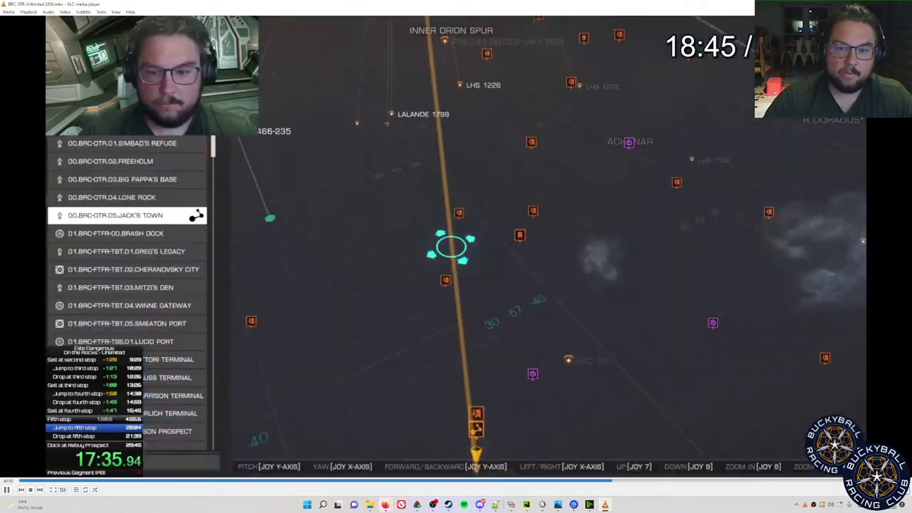
key(Right)
key(Right)
key(Right)
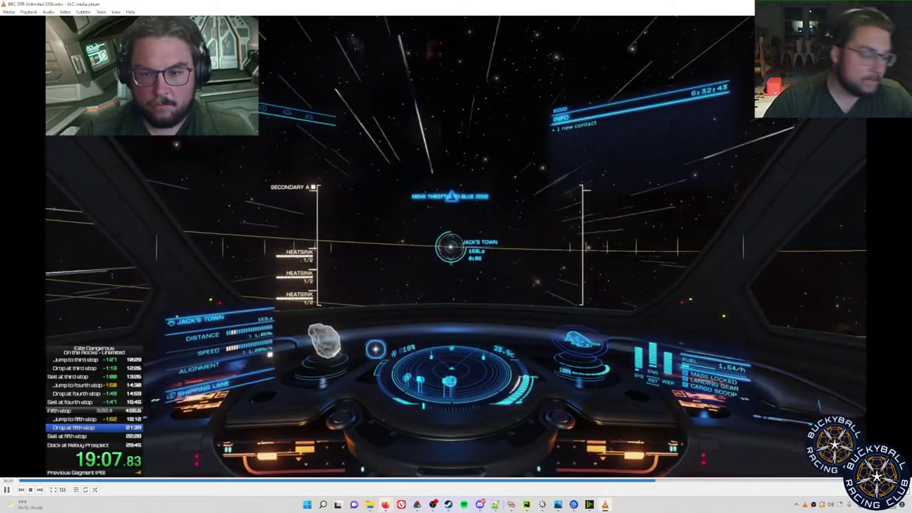
Advance the run to the drop at Jack's Town and review the flight to its entrance.
key(Right)
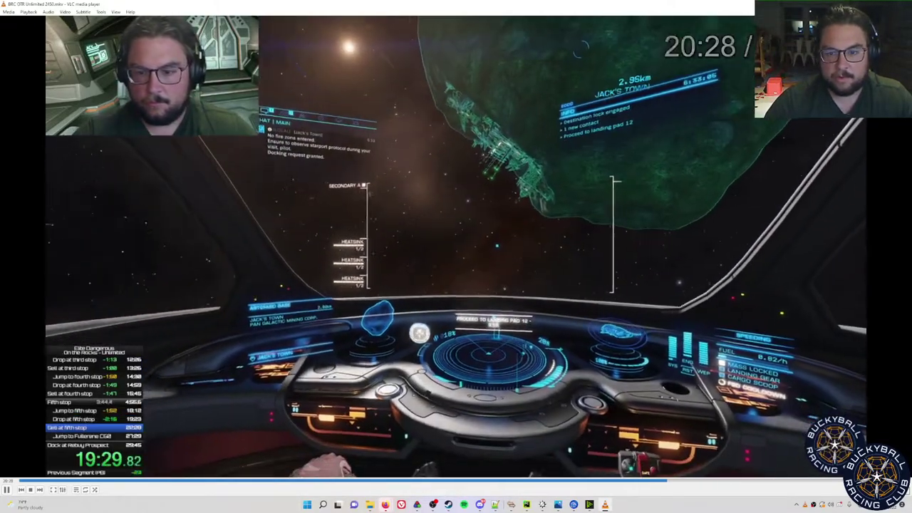
key(Left)
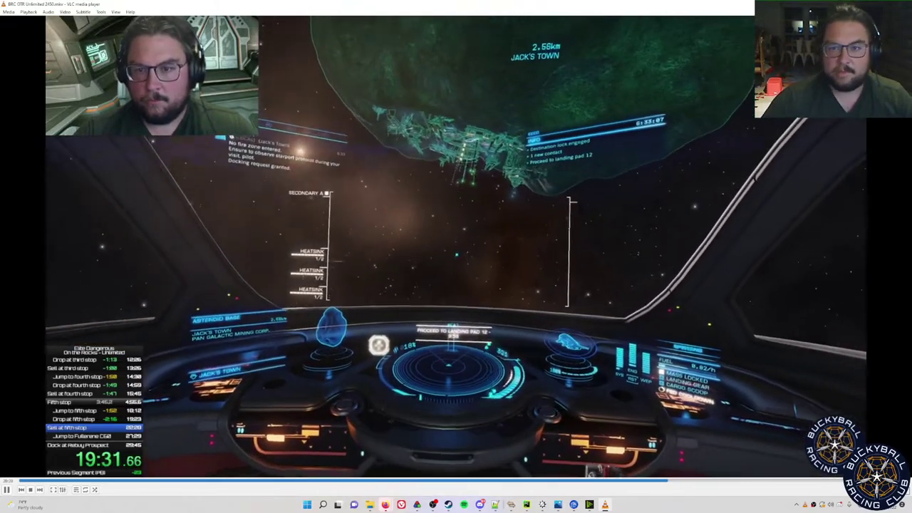
key(shift+Right)
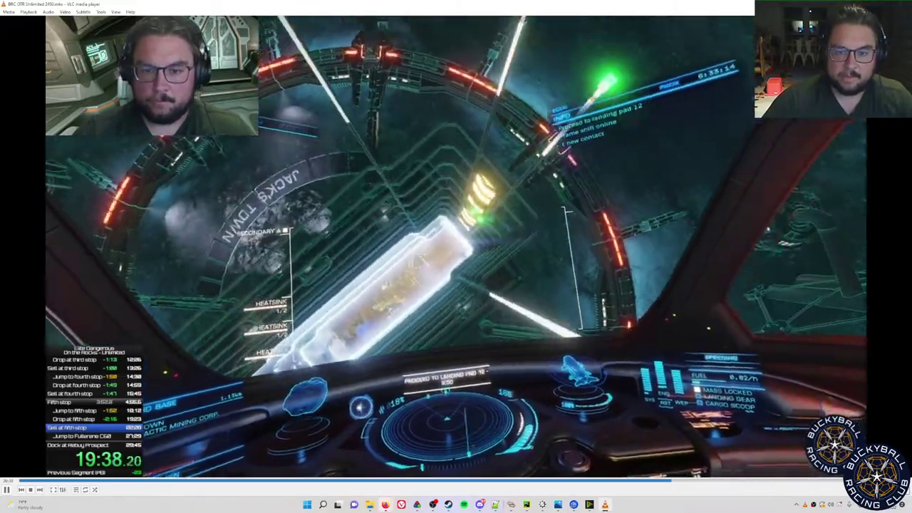
Advance the run through the Jack's Town docking and commodity market, and review the departure up to the galaxy map routing for the return leg.
key(shift+Right)
key(shift+Right)
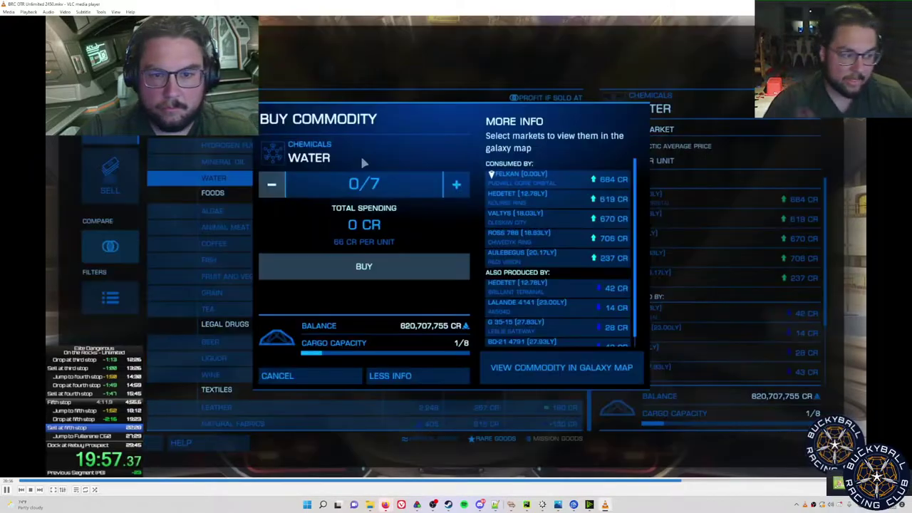
key(shift+Right)
key(shift+Right)
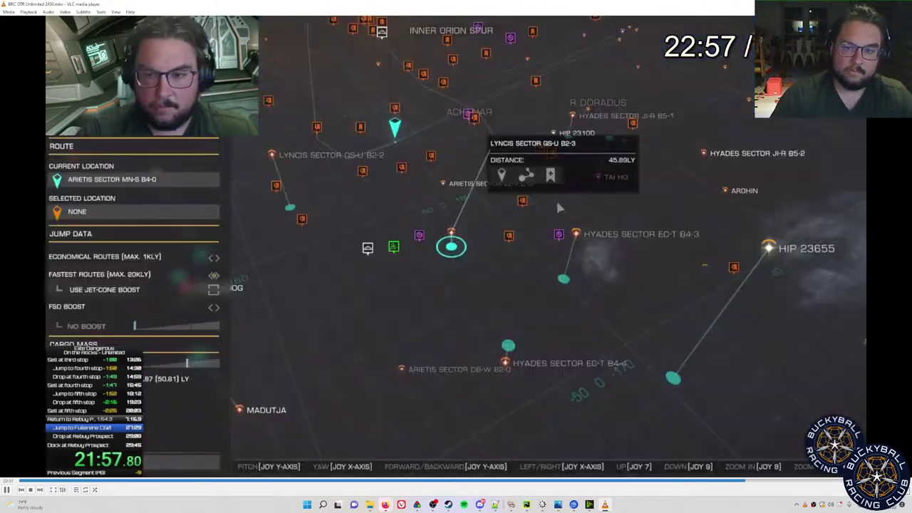
Skip through the return jumps via Lyncis Sector QS-U b2-3 to the arrival in Fullerene C60.
key(Right)
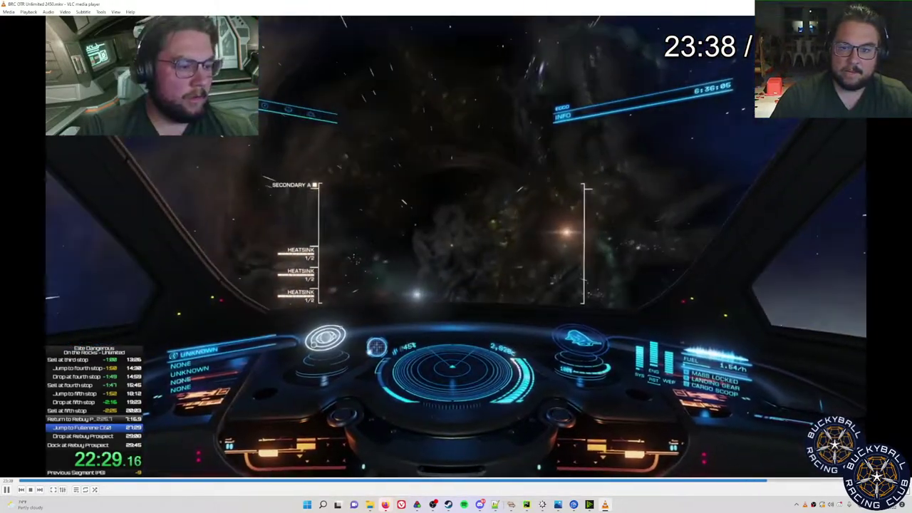
key(Right)
key(Right)
key(Right)
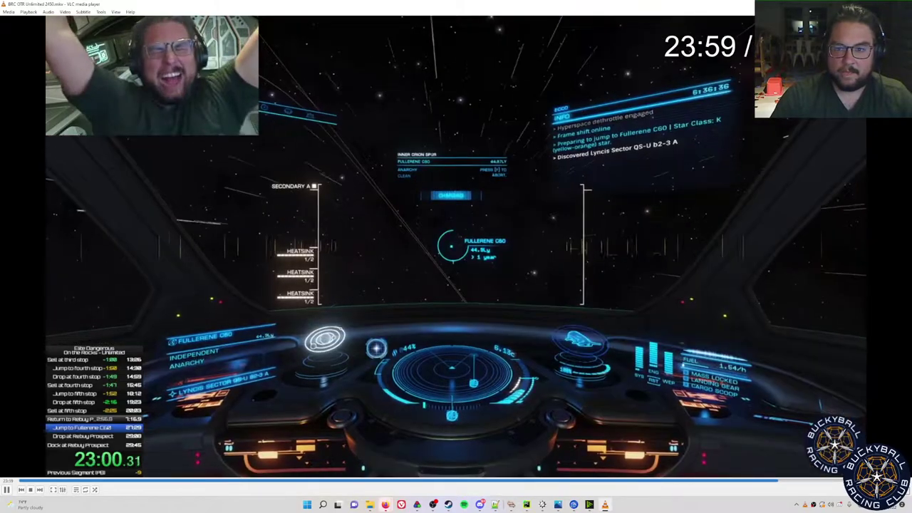
key(Right)
key(Right)
key(Right)
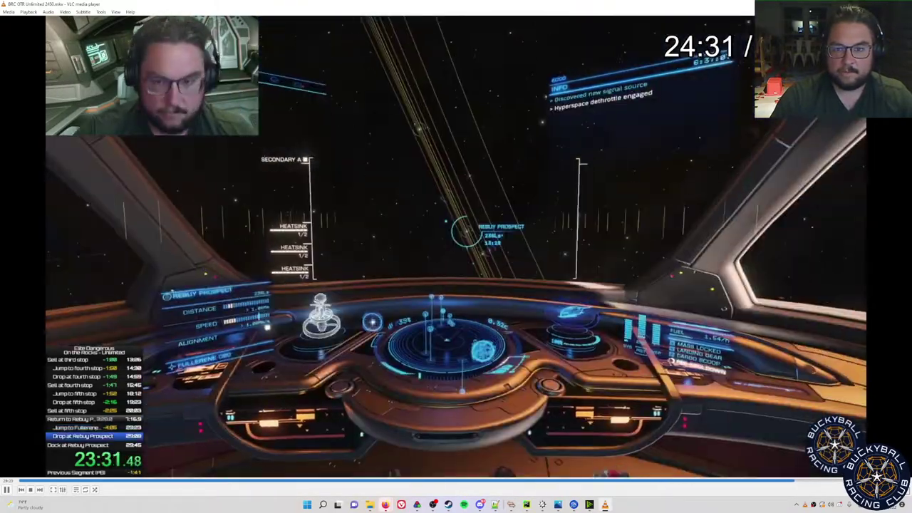
Advance the supercruise approach to Rebuy Prospect and review the final docking, up to the ship's outfitting screen.
key(shift+Right)
key(shift+Right)
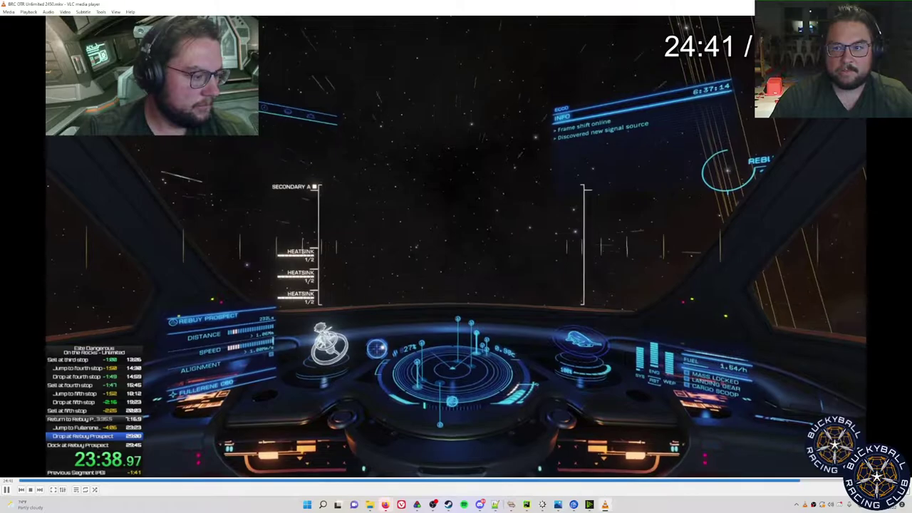
key(shift+Right)
key(shift+Right)
key(shift+Right)
key(shift+Right)
key(shift+Right)
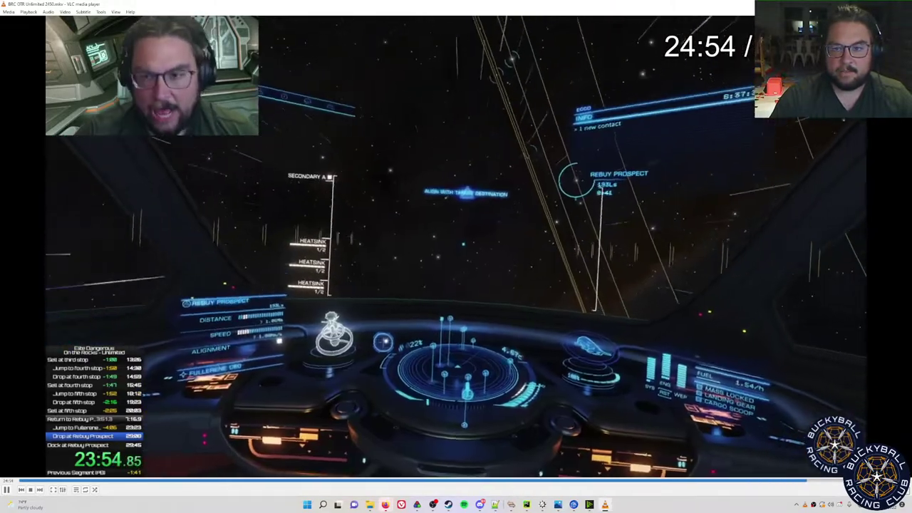
key(shift+Right)
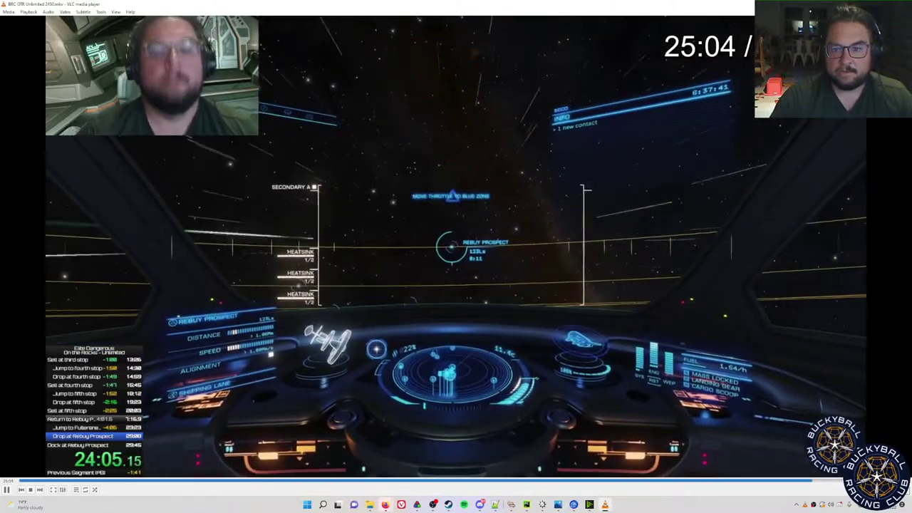
key(shift+Right)
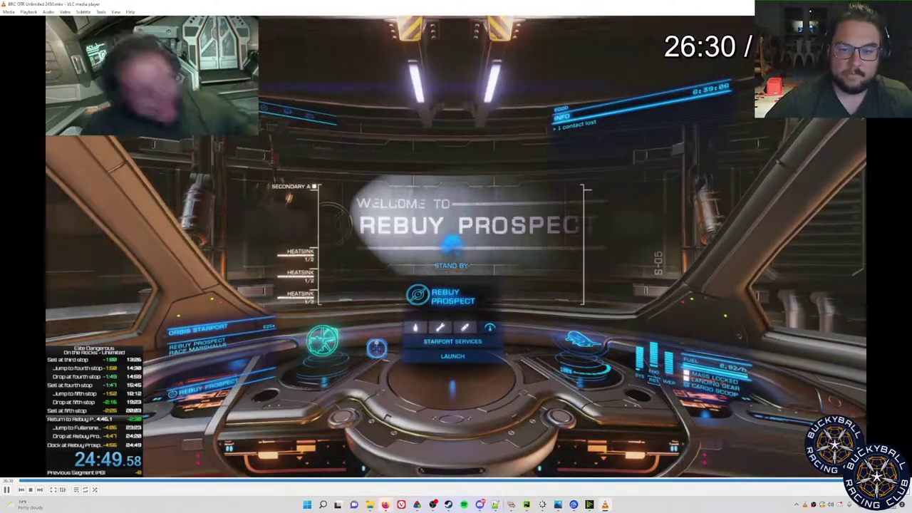
key(shift+Right)
key(shift+Right)
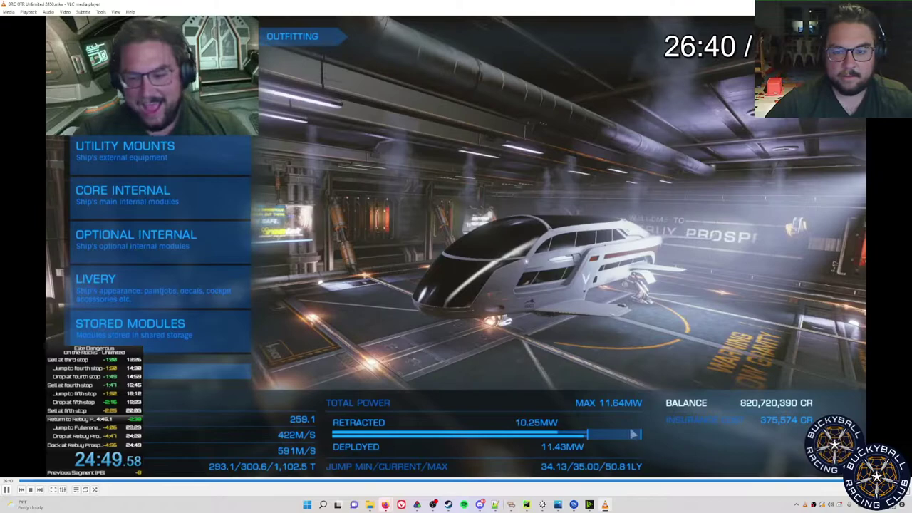